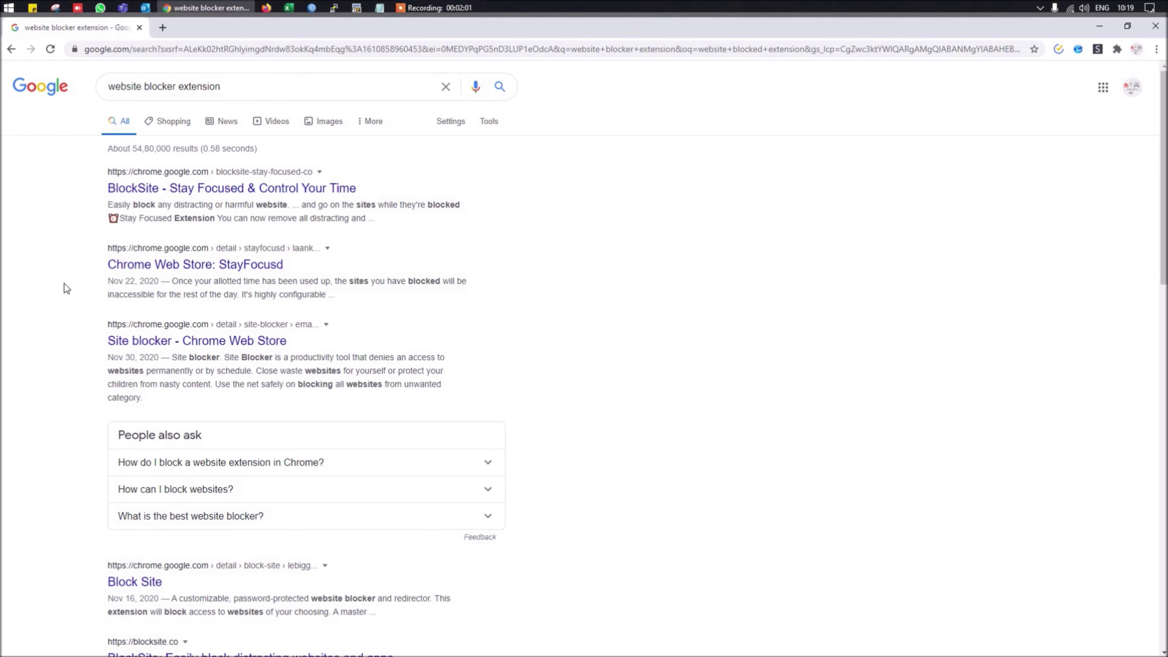
Step: Search the Chrome Web Store for website blocker, look through the results and open the Website Blocker (Beta) options
{"action": "left_click", "coordinate": [212, 193]}
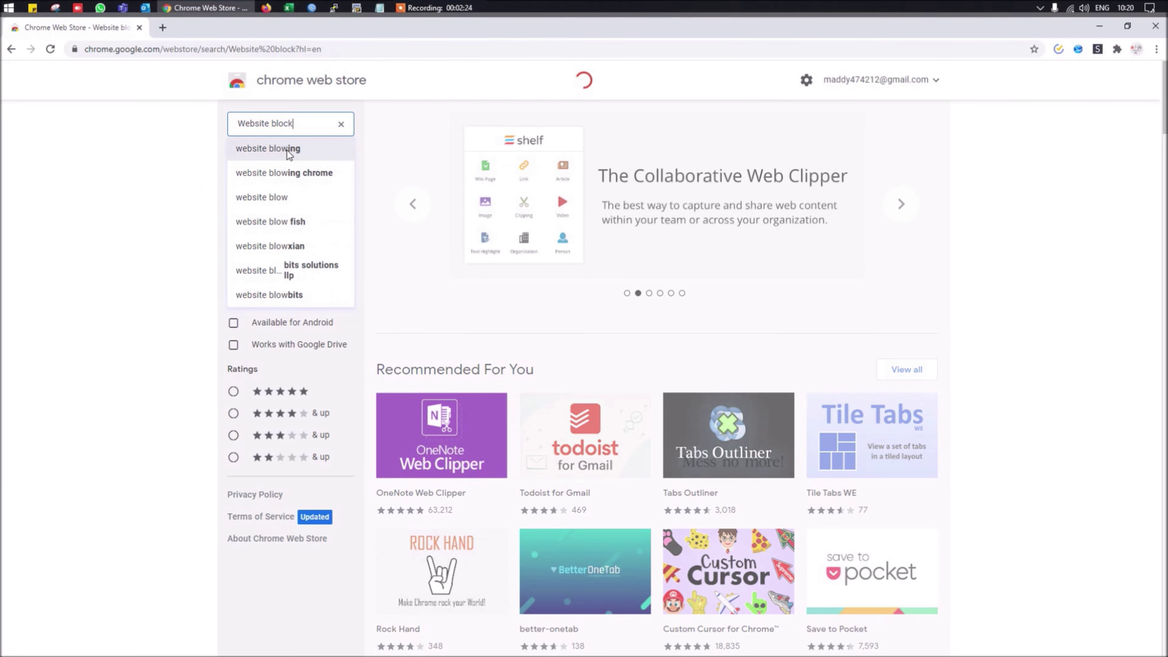
{"action": "left_click", "coordinate": [287, 150]}
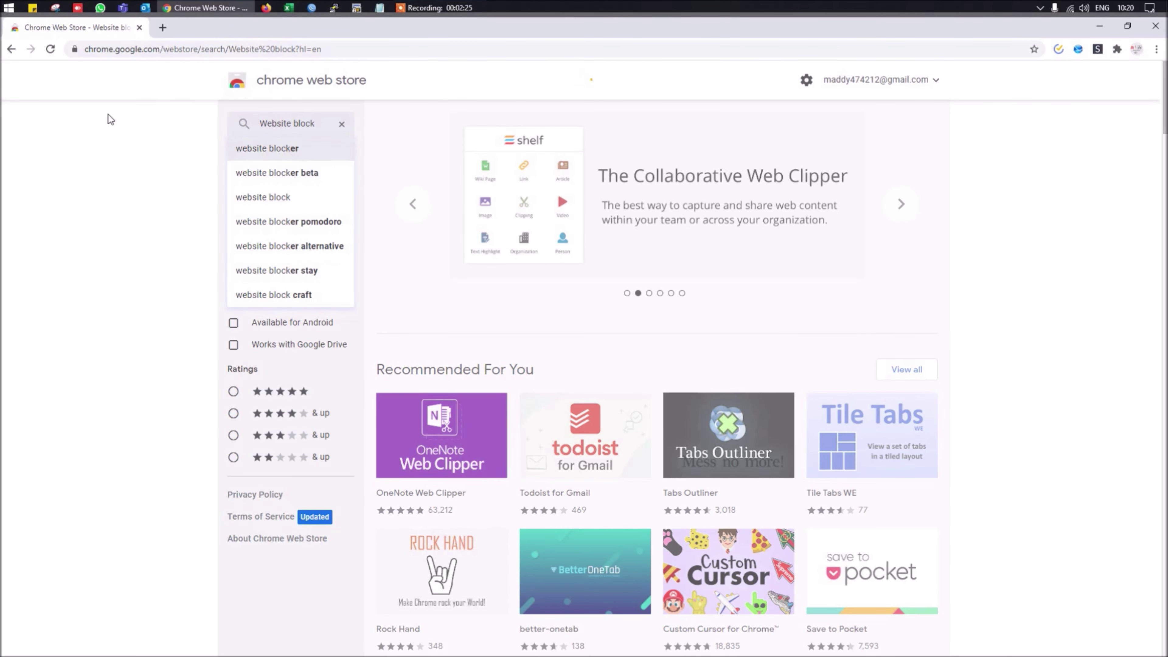
{"action": "left_click", "coordinate": [278, 149]}
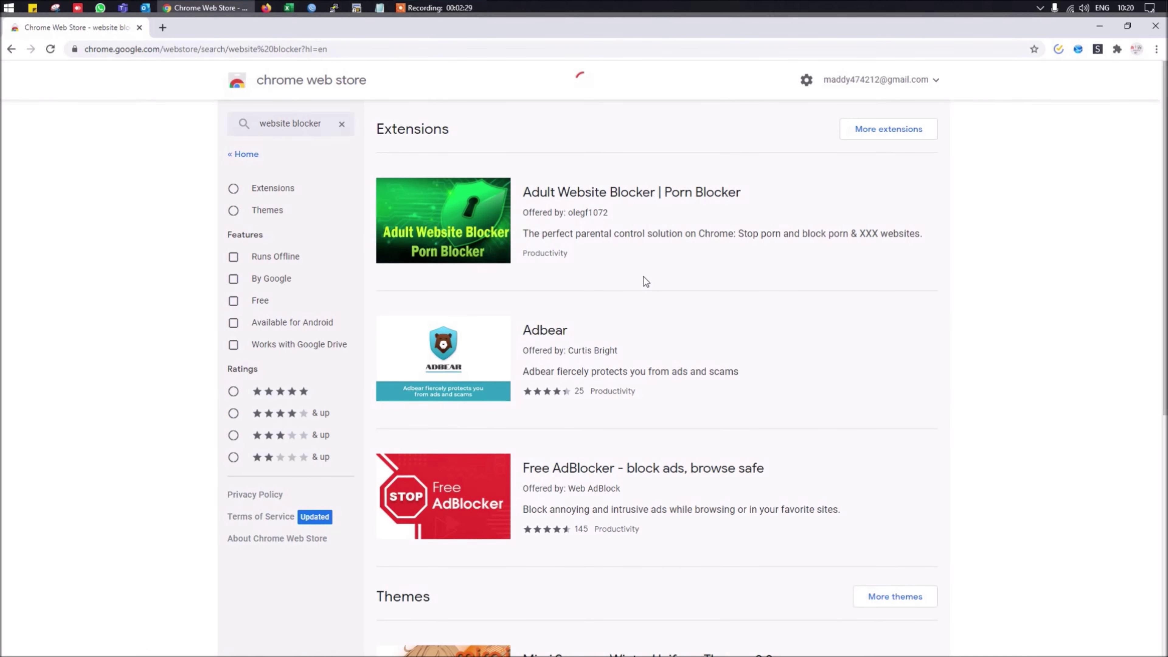
{"action": "scroll", "coordinate": [644, 281], "scroll_direction": "down", "scroll_amount": 1}
{"action": "scroll", "coordinate": [644, 283], "scroll_direction": "down", "scroll_amount": 4}
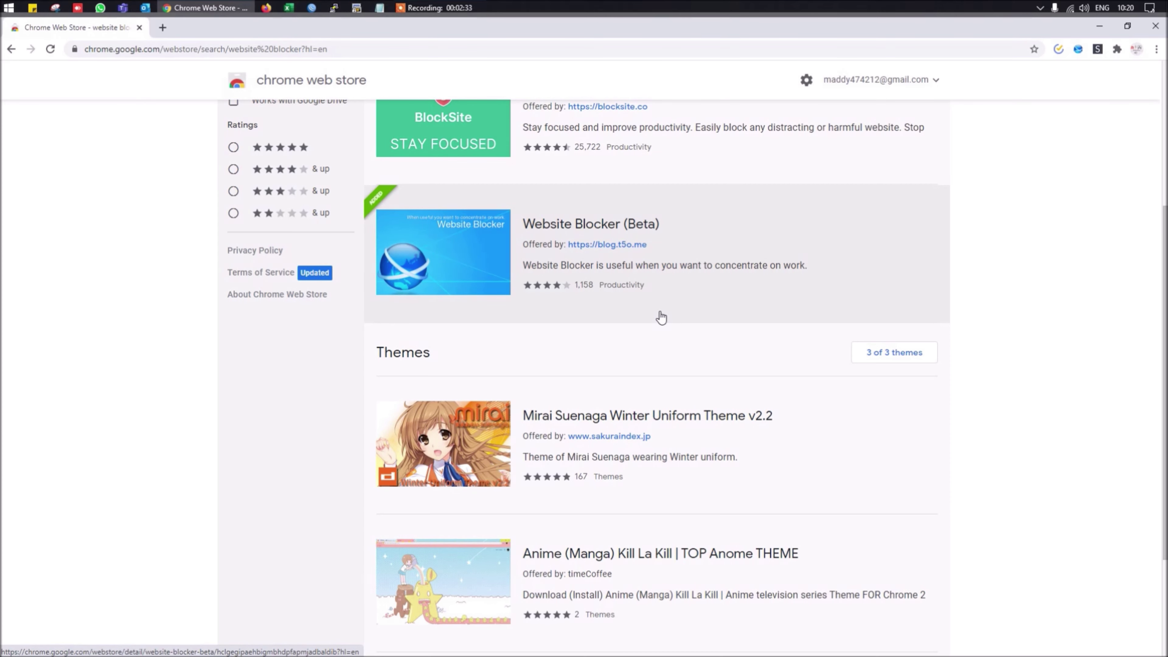
{"action": "scroll", "coordinate": [660, 317], "scroll_direction": "up", "scroll_amount": 3}
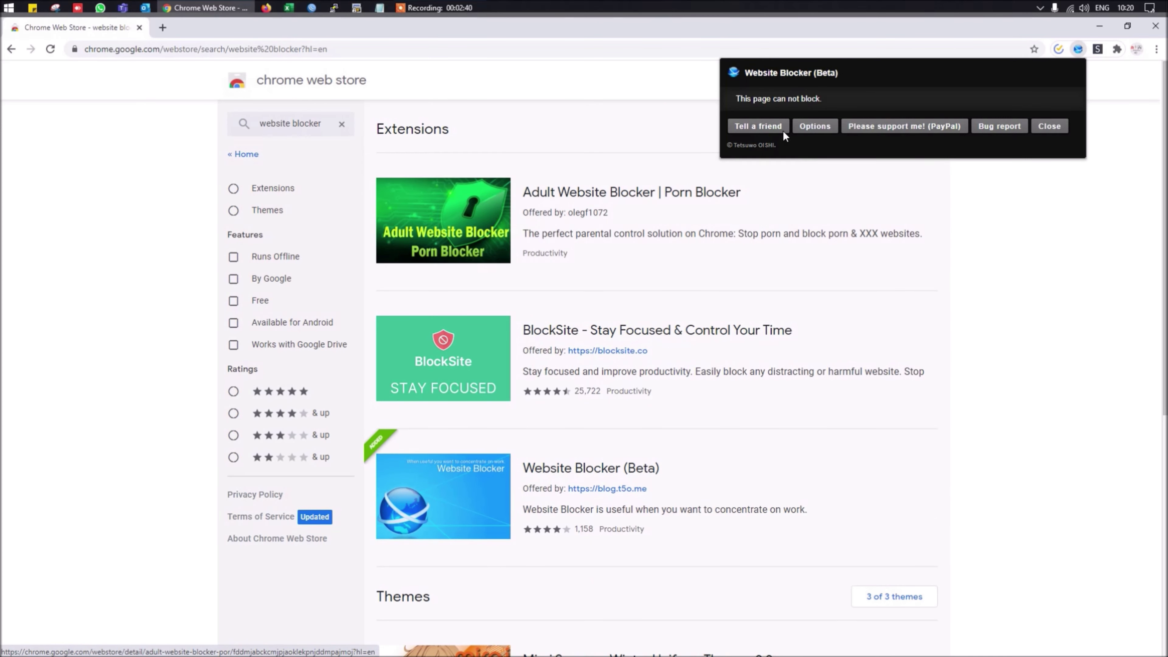
{"action": "left_click", "coordinate": [814, 125]}
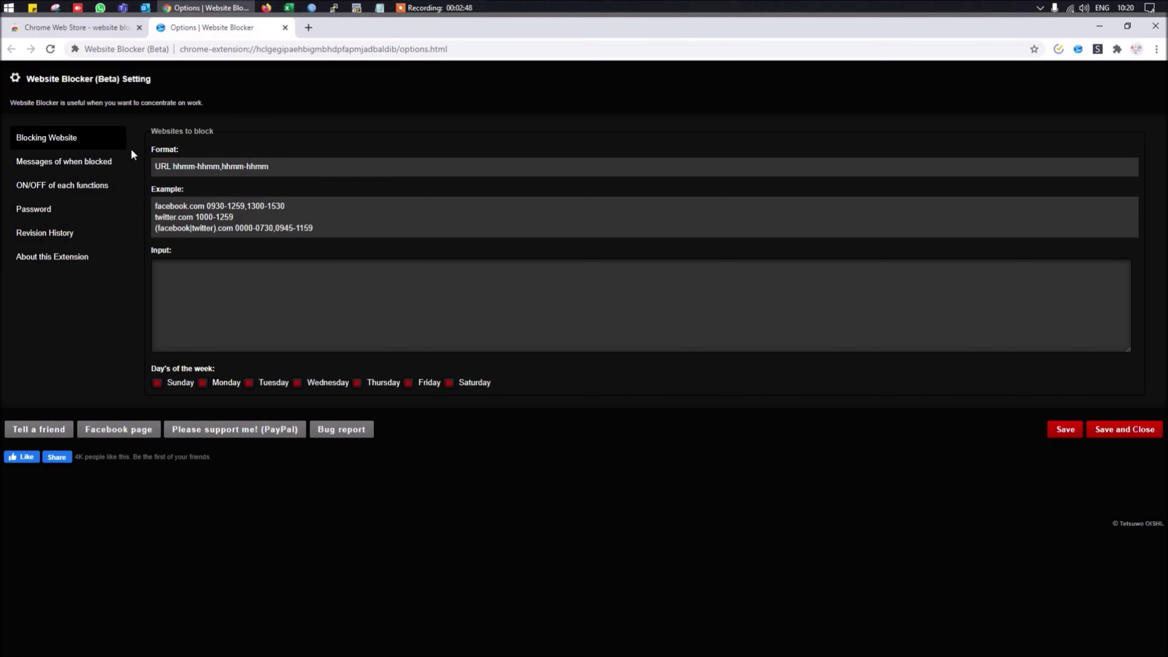
Step: Examine the required URL and time format and the facebook.com and twitter.com examples for websites to block
{"action": "left_click_drag", "start_coordinate": [27, 79], "coordinate": [124, 87]}
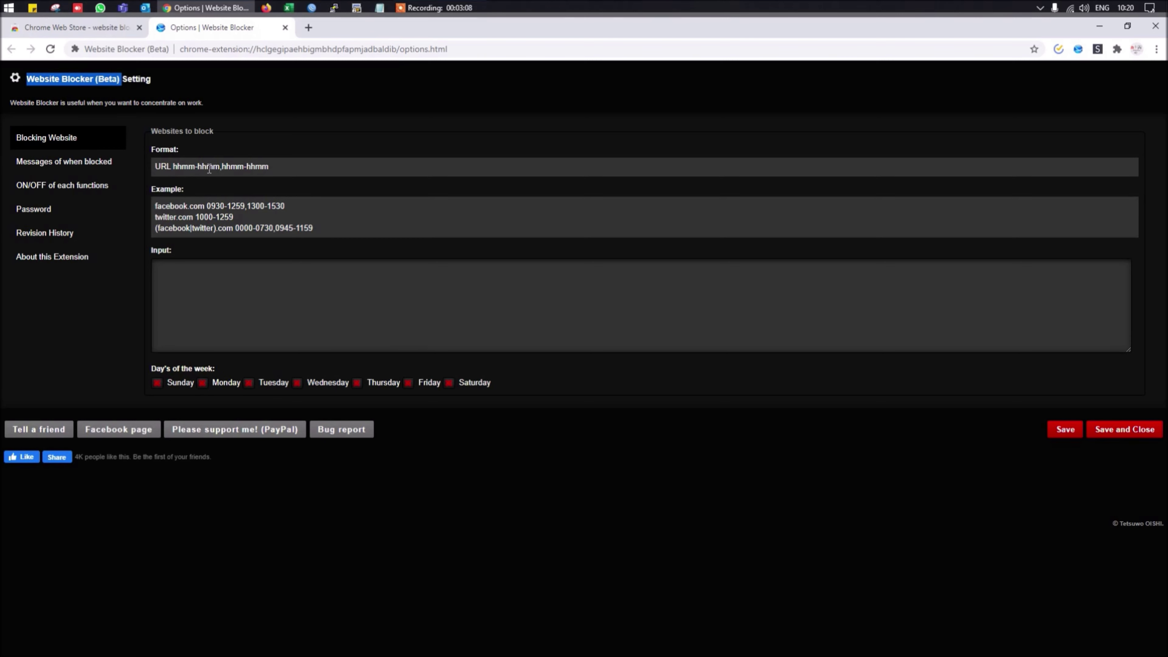
{"action": "left_click_drag", "start_coordinate": [154, 166], "coordinate": [284, 164]}
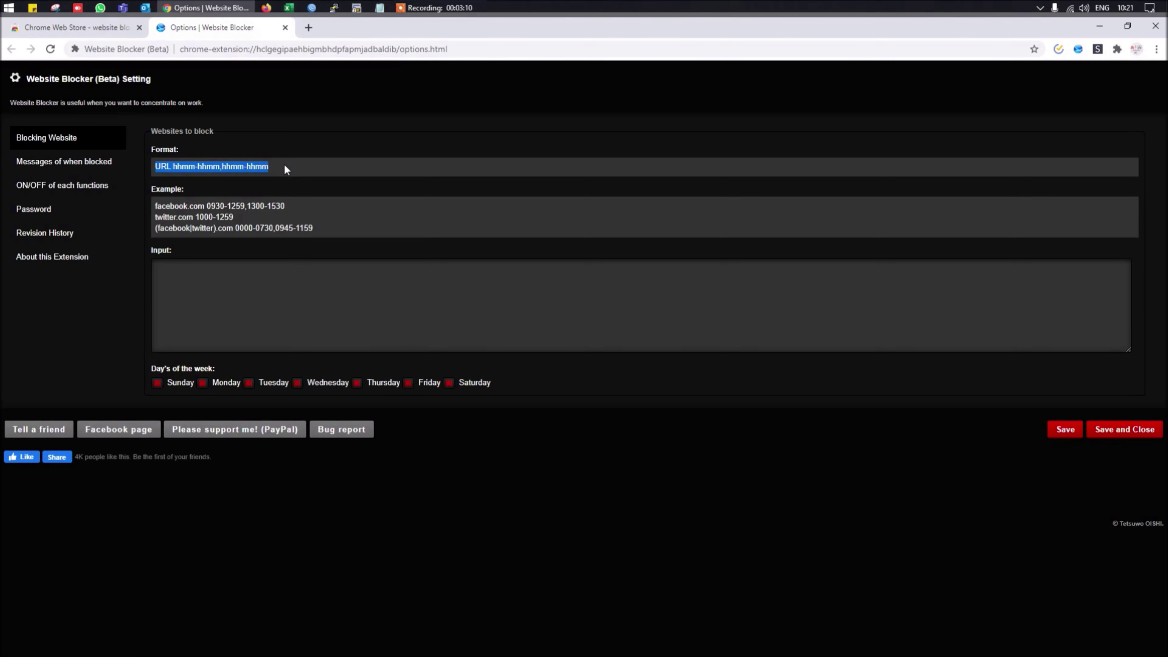
{"action": "left_click", "coordinate": [171, 171]}
{"action": "left_click_drag", "start_coordinate": [155, 207], "coordinate": [246, 211]}
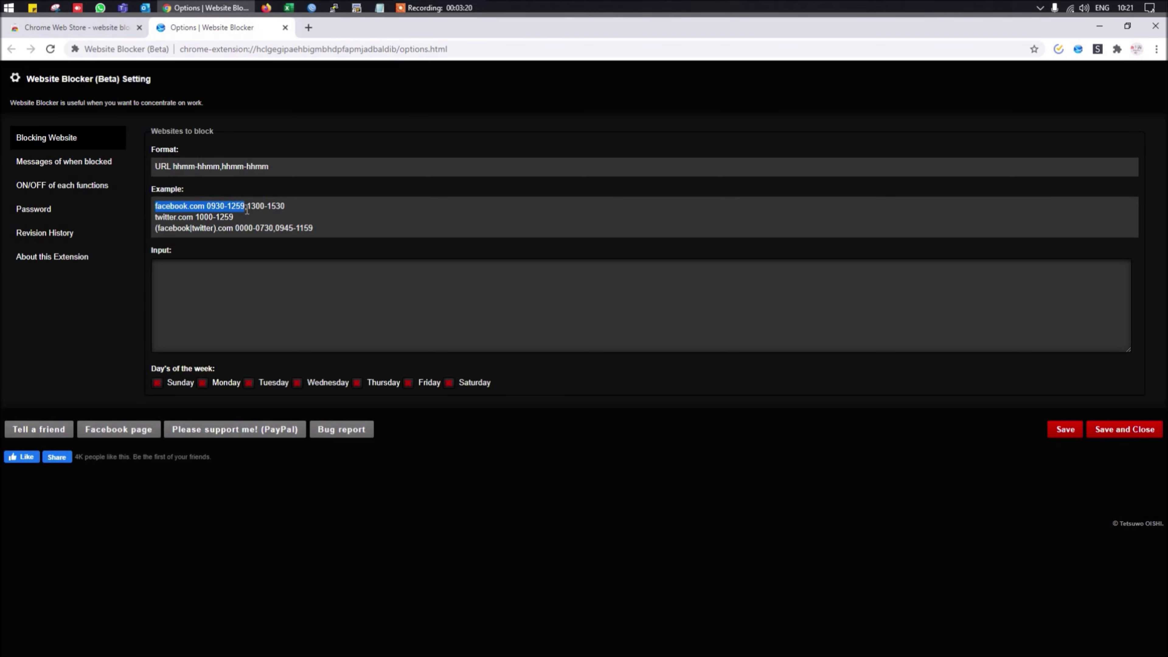
{"action": "left_click_drag", "start_coordinate": [250, 206], "coordinate": [294, 214]}
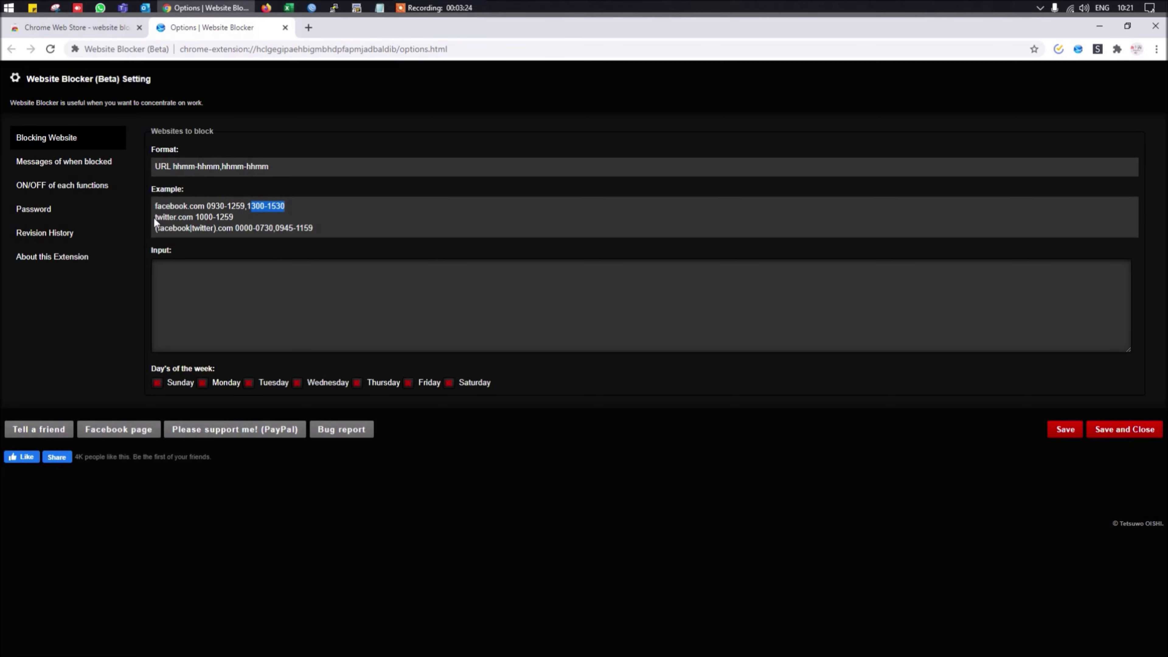
{"action": "left_click_drag", "start_coordinate": [155, 217], "coordinate": [229, 215]}
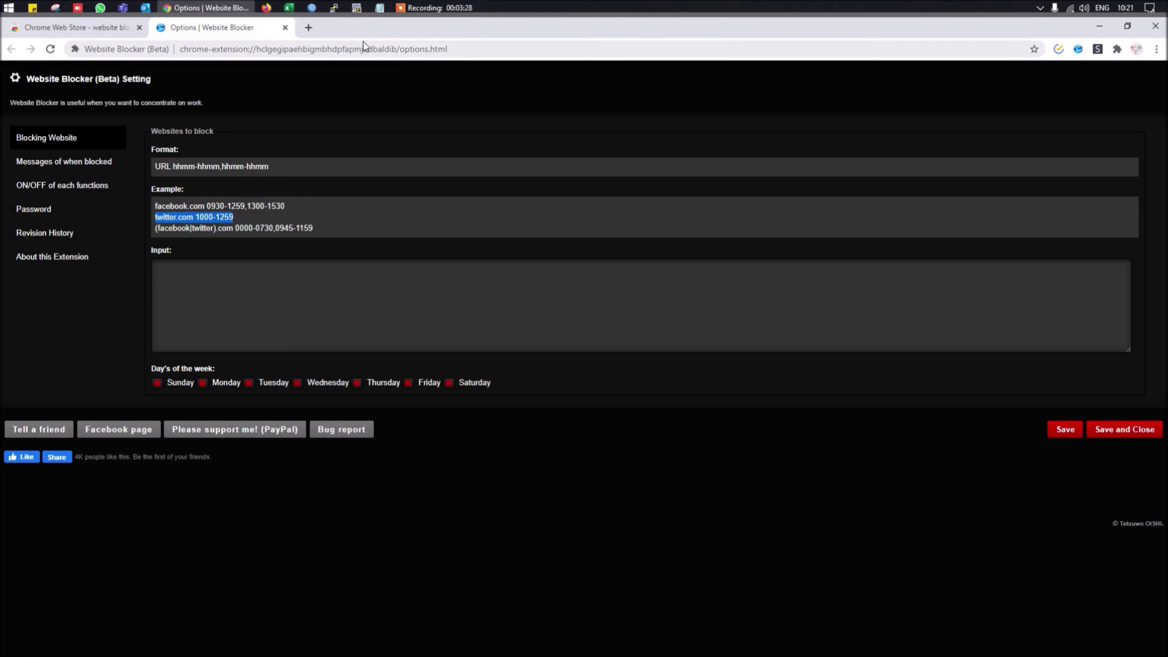
Step: Open facebook.com and cisco.com in separate new tabs and check how both pages load
{"action": "left_click", "coordinate": [309, 28]}
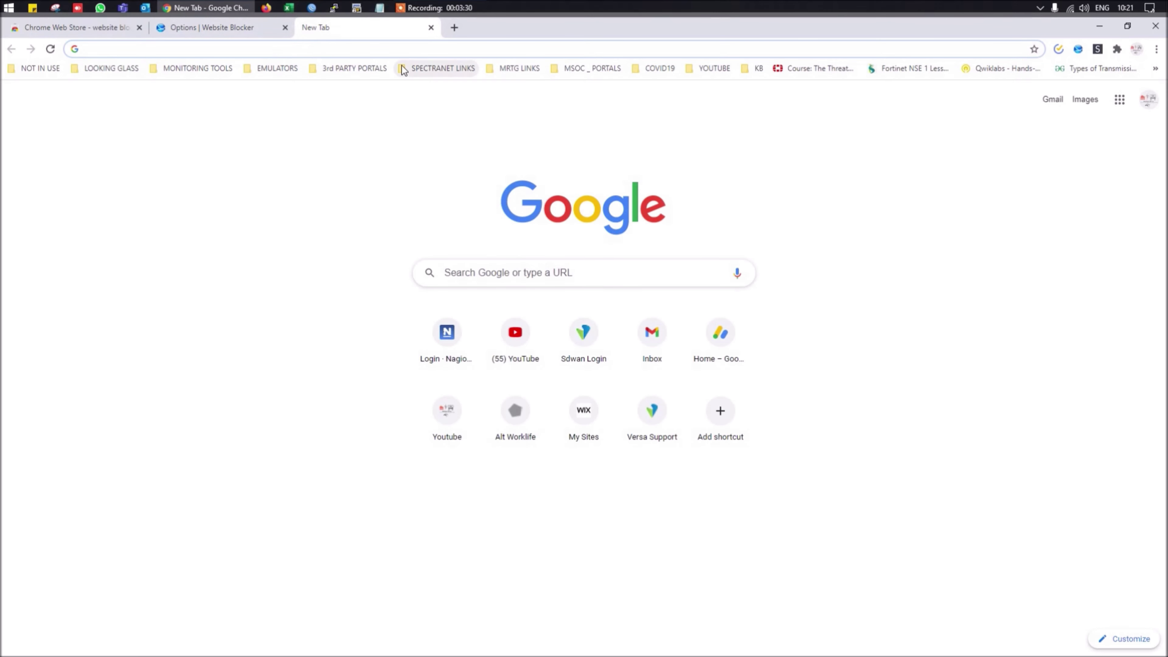
{"action": "type", "text": "face"}
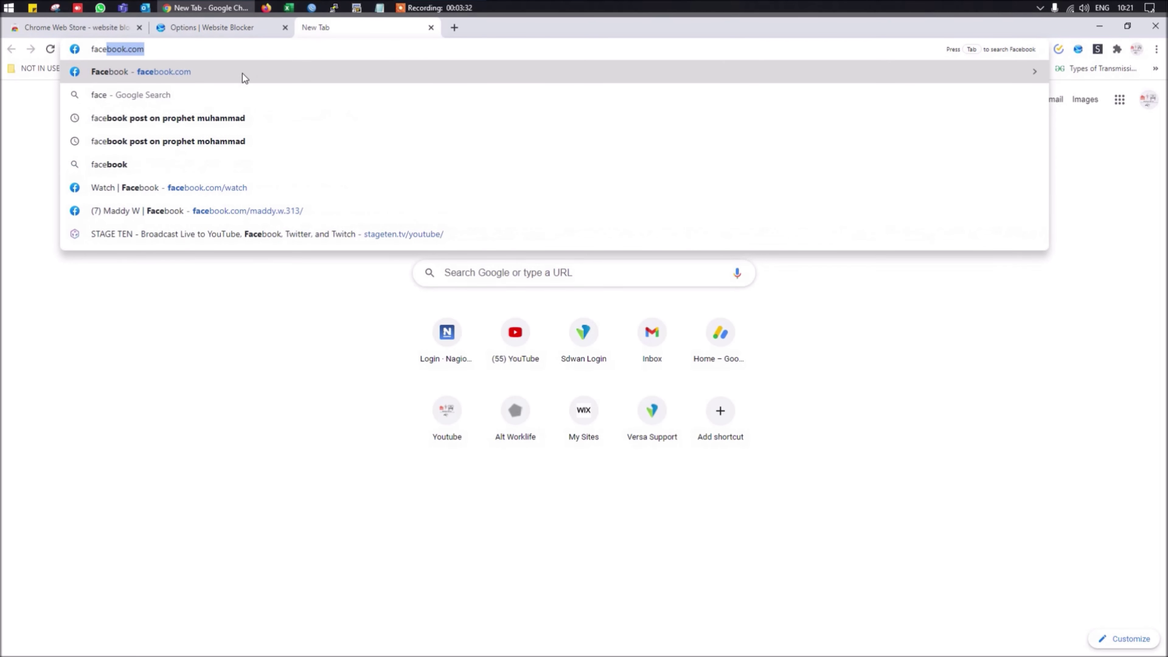
{"action": "left_click", "coordinate": [244, 74]}
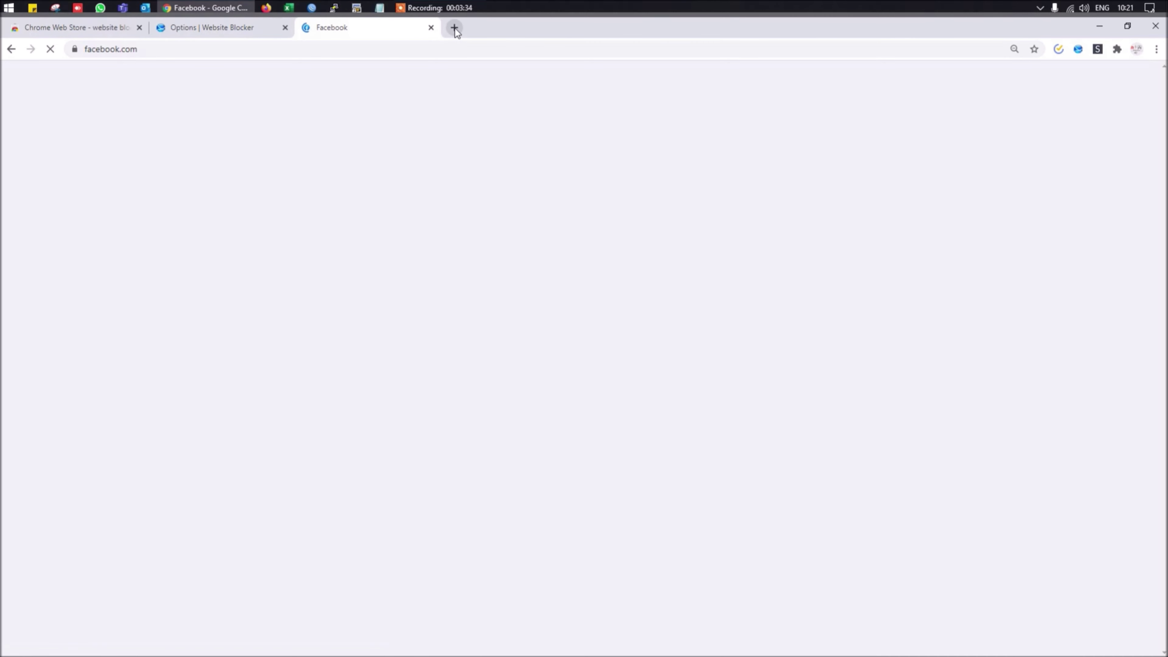
{"action": "left_click", "coordinate": [454, 28]}
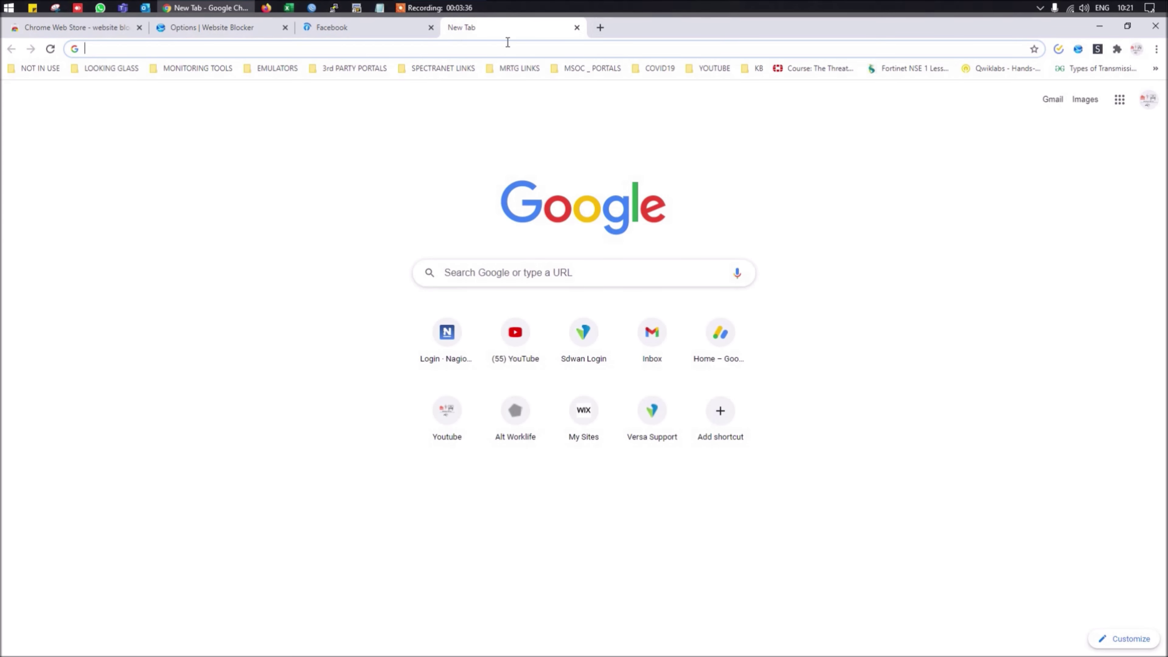
{"action": "type", "text": "cisco.com"}
{"action": "key", "text": "Return"}
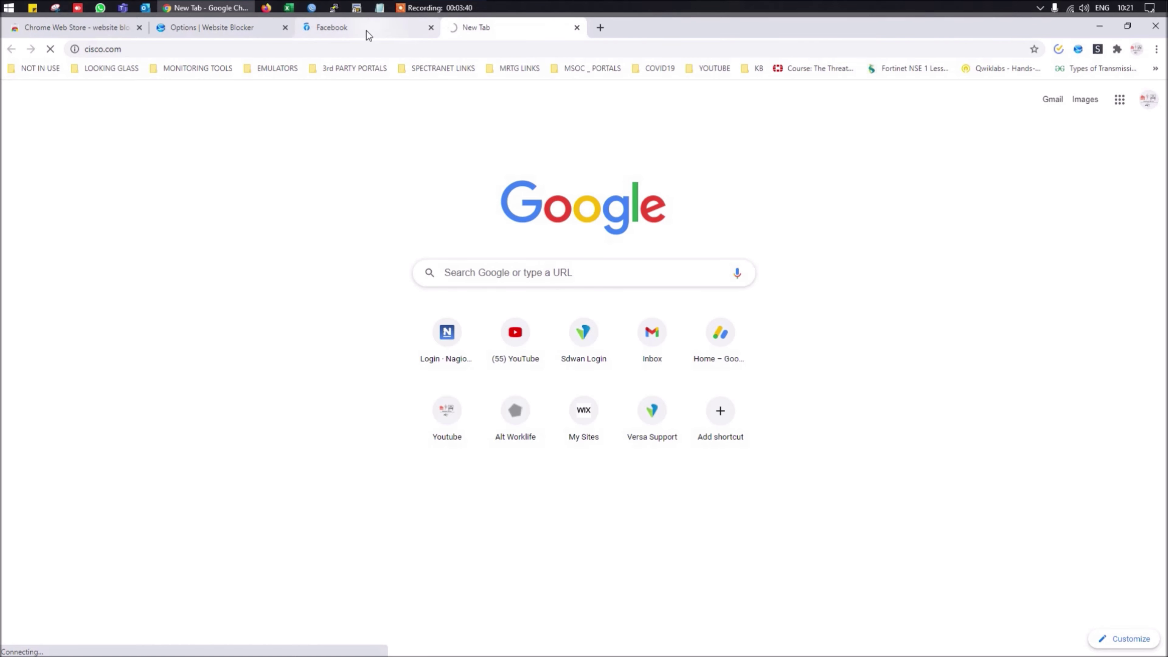
{"action": "left_click", "coordinate": [350, 32]}
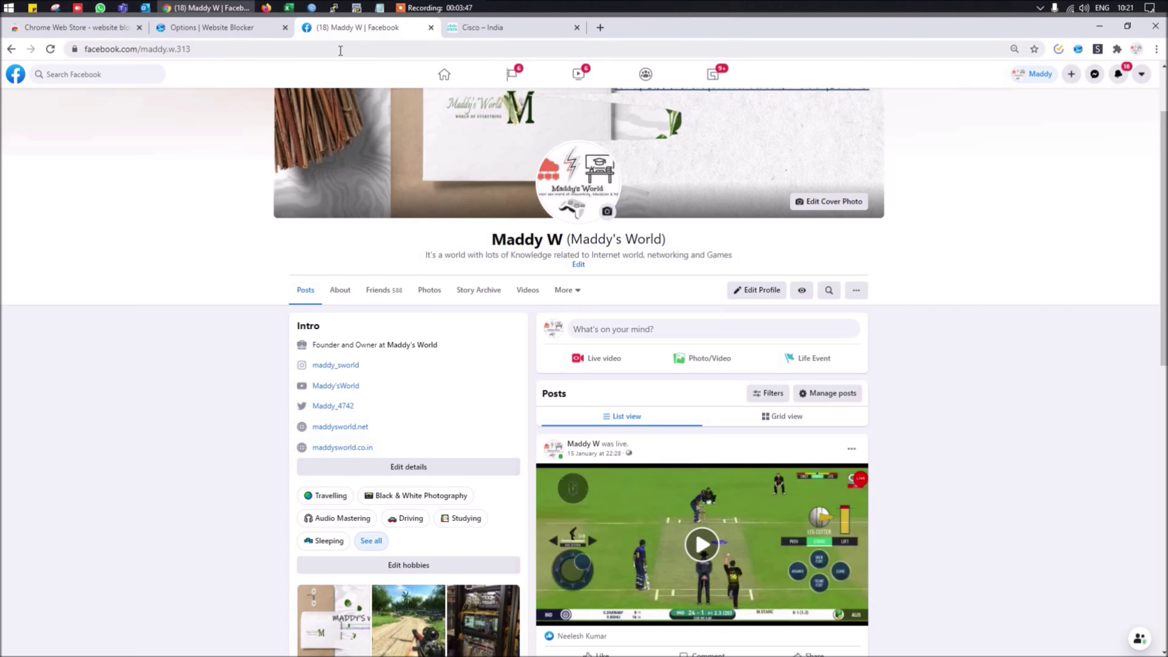
{"action": "left_click", "coordinate": [528, 27]}
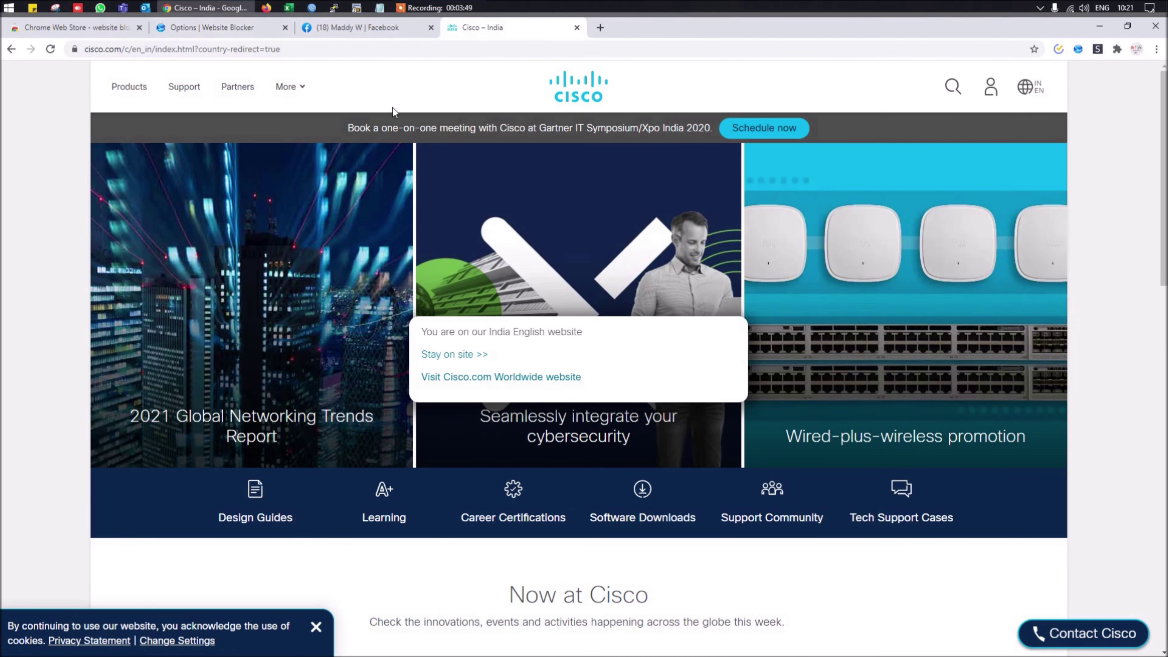
Step: Copy the example entry facebook.com 0930-1259,1300-1530 into the input for websites to block
{"action": "left_click", "coordinate": [178, 28]}
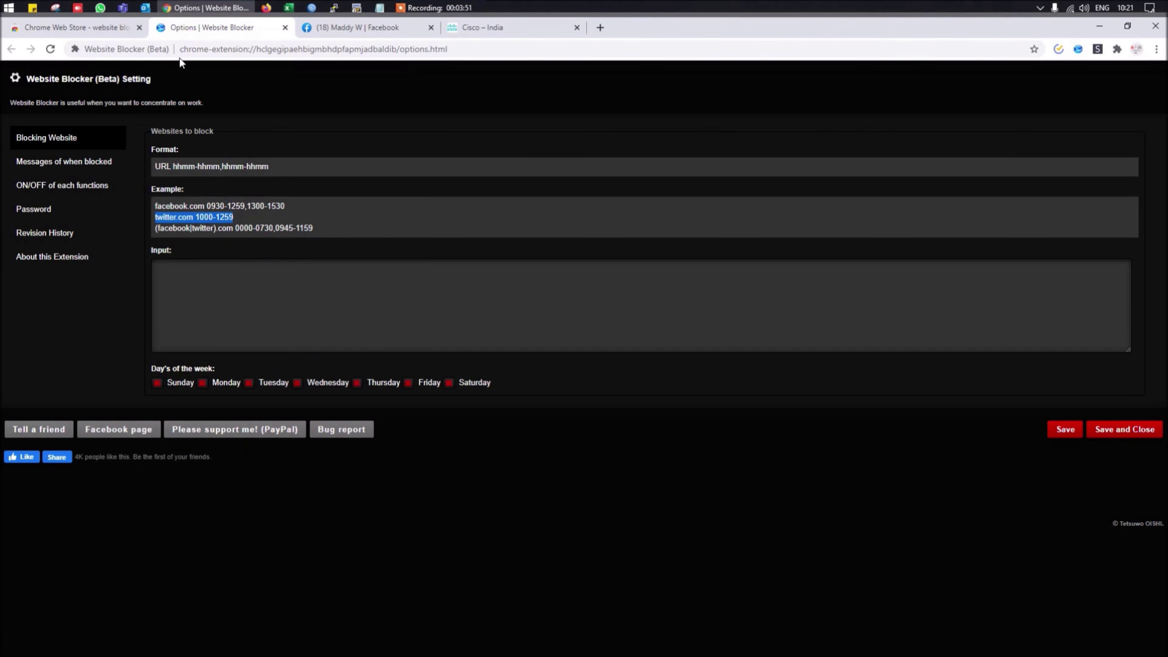
{"action": "left_click", "coordinate": [251, 209]}
{"action": "left_click_drag", "start_coordinate": [300, 205], "coordinate": [157, 206]}
{"action": "key", "text": "ctrl+c"}
{"action": "left_click", "coordinate": [184, 272]}
{"action": "key", "text": "ctrl+v"}
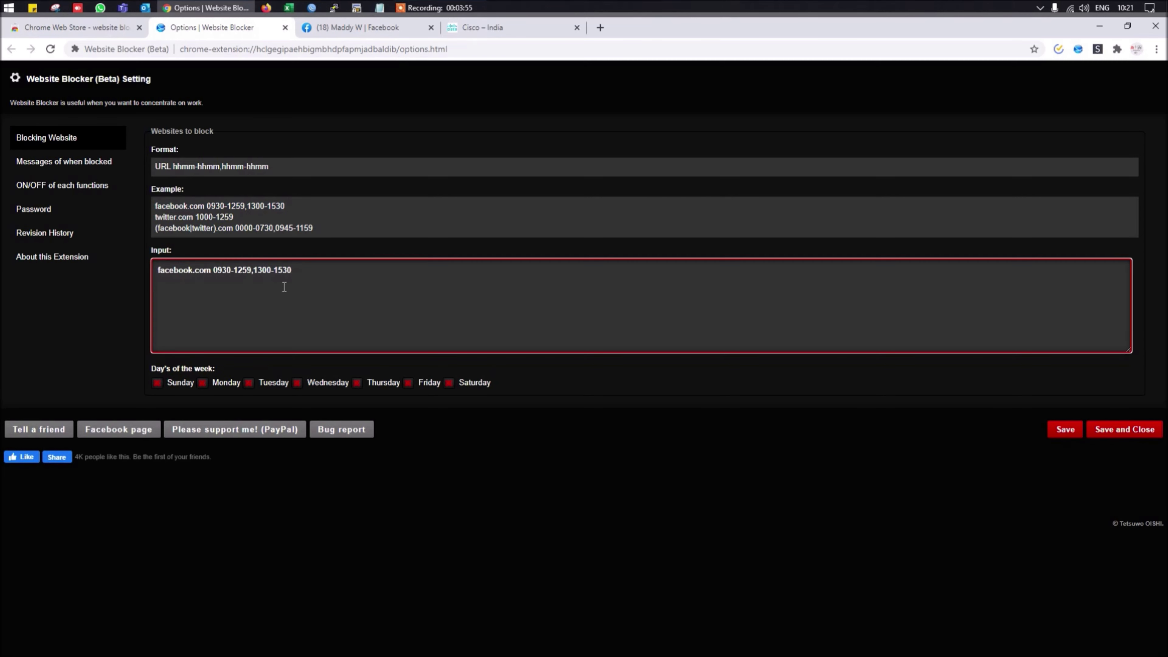
Step: Add Cisco.com without a time range on a new line of the websites to block
{"action": "key", "text": "Return"}
{"action": "type", "text": "C"}
{"action": "type", "text": "isco.com"}
{"action": "left_click", "coordinate": [123, 295]}
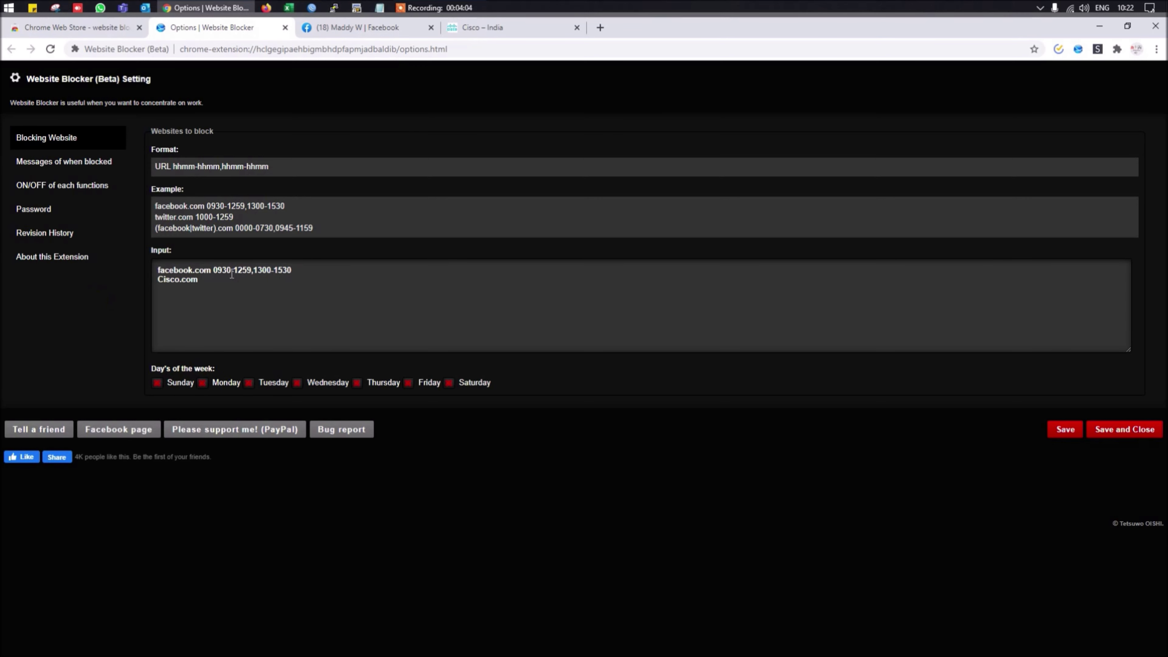
{"action": "left_click_drag", "start_coordinate": [214, 270], "coordinate": [231, 276]}
{"action": "left_click", "coordinate": [85, 297]}
{"action": "left_click", "coordinate": [964, 504]}
{"action": "left_click", "coordinate": [68, 166]}
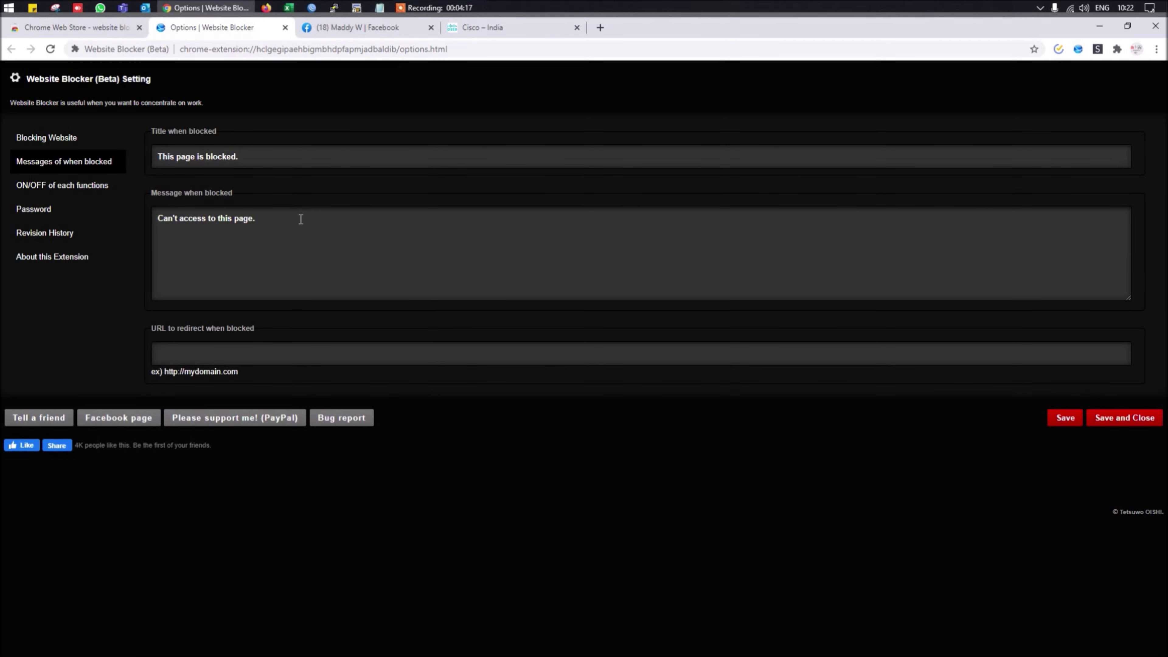
{"action": "left_click", "coordinate": [182, 356]}
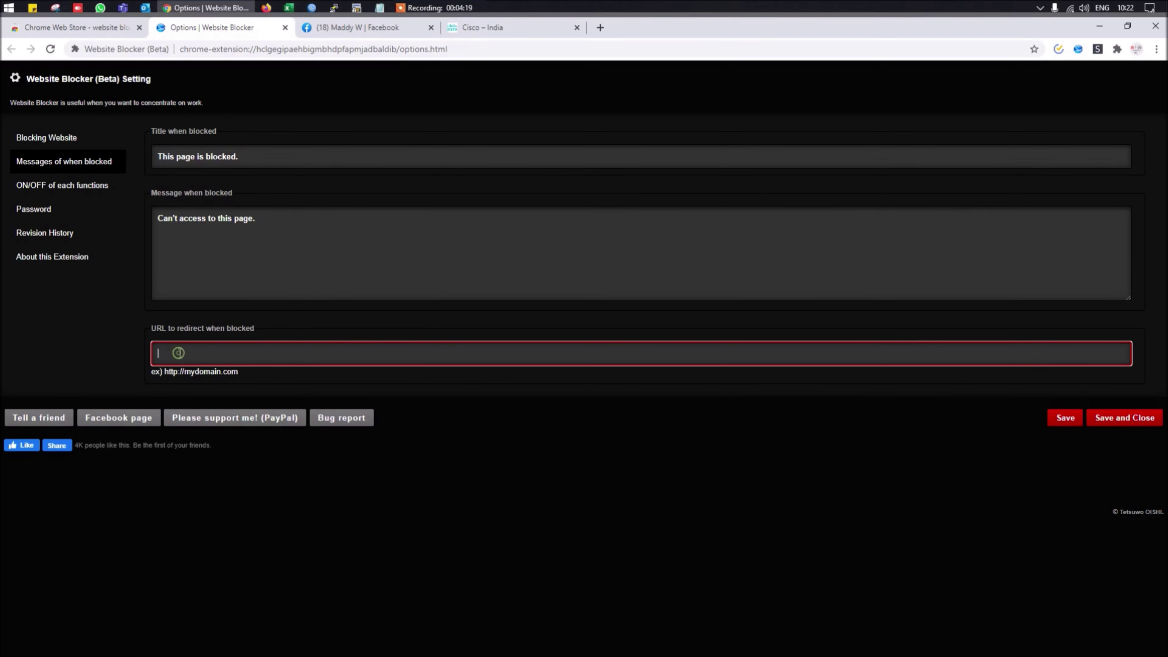
{"action": "type", "text": "maddysworld.com"}
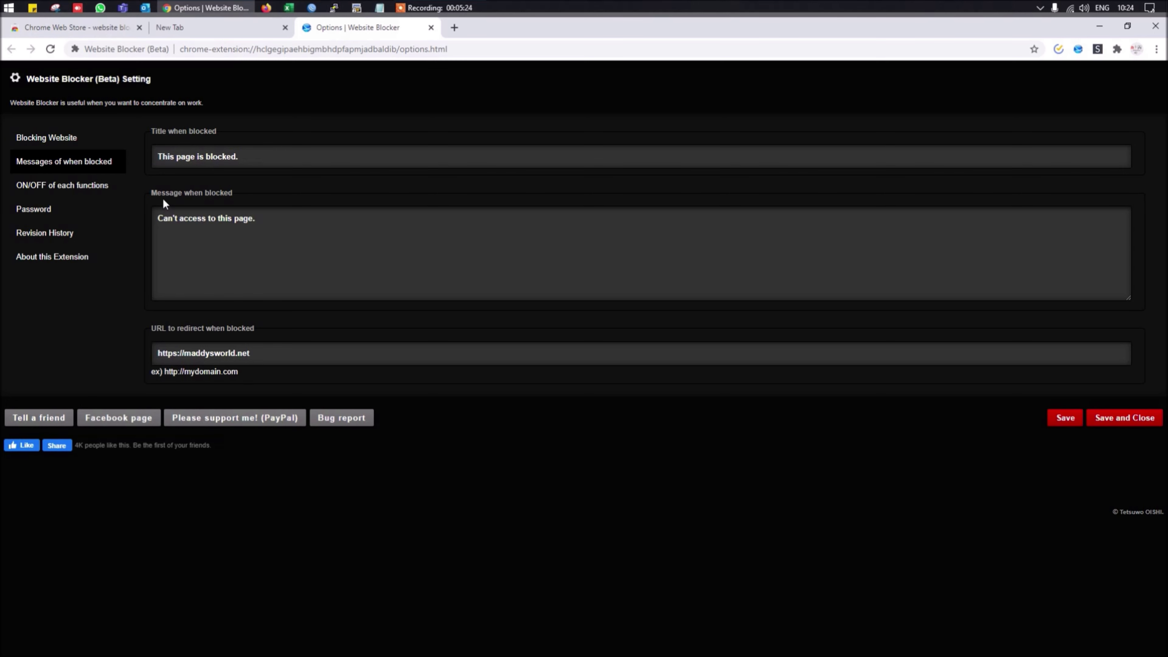
{"action": "left_click_drag", "start_coordinate": [159, 219], "coordinate": [305, 214]}
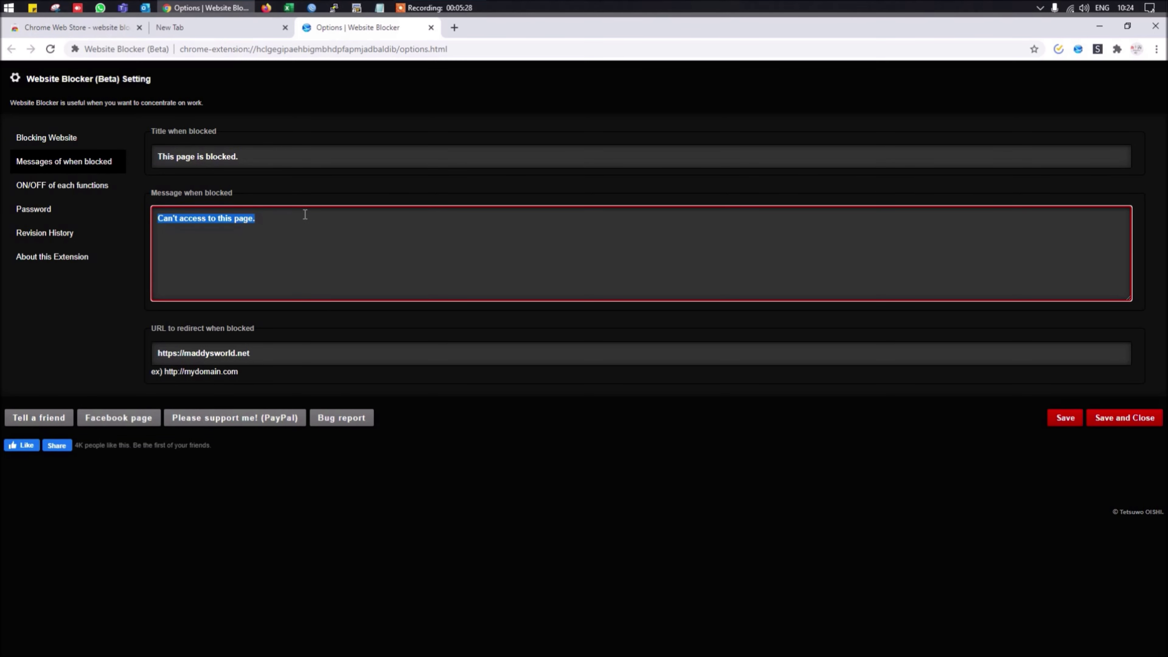
{"action": "left_click", "coordinate": [101, 362]}
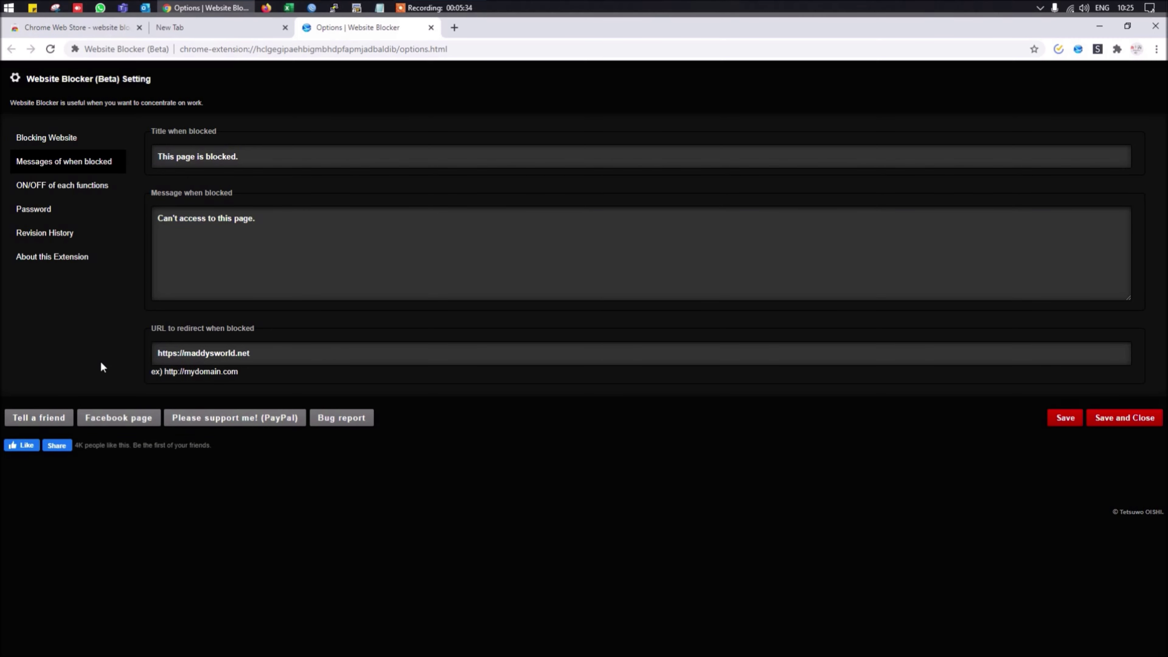
{"action": "left_click_drag", "start_coordinate": [162, 353], "coordinate": [276, 352]}
Step: Test the redirect by visiting cisco.com in a new tab
{"action": "left_click", "coordinate": [454, 29]}
{"action": "type", "text": "cis"}
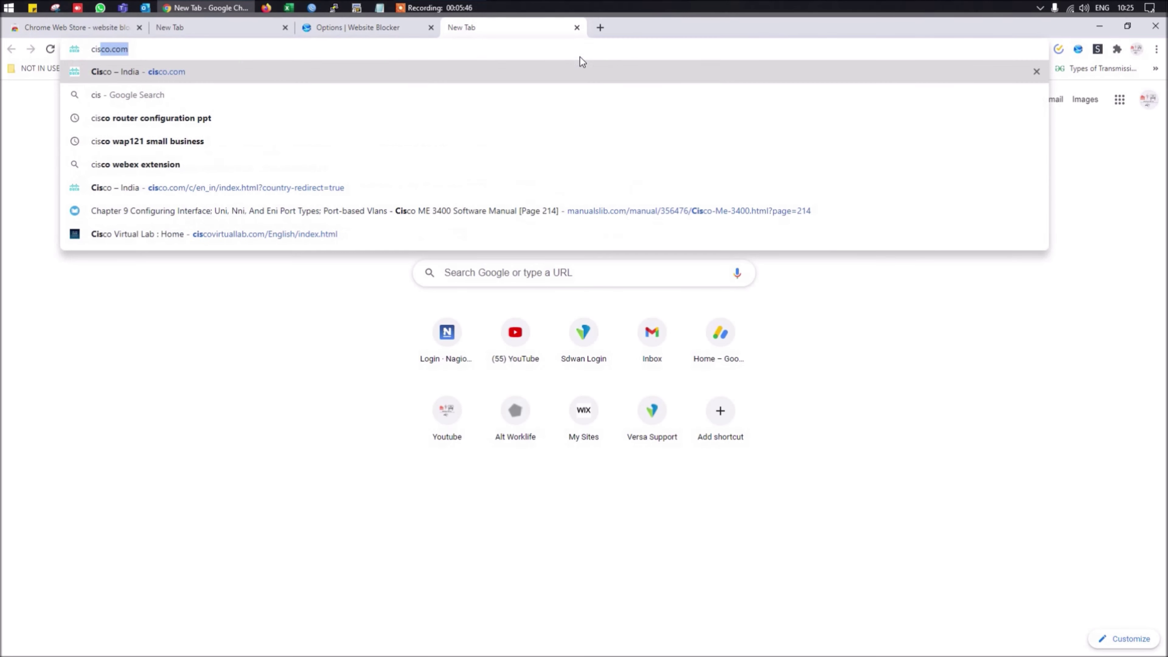
{"action": "key", "text": "Return"}
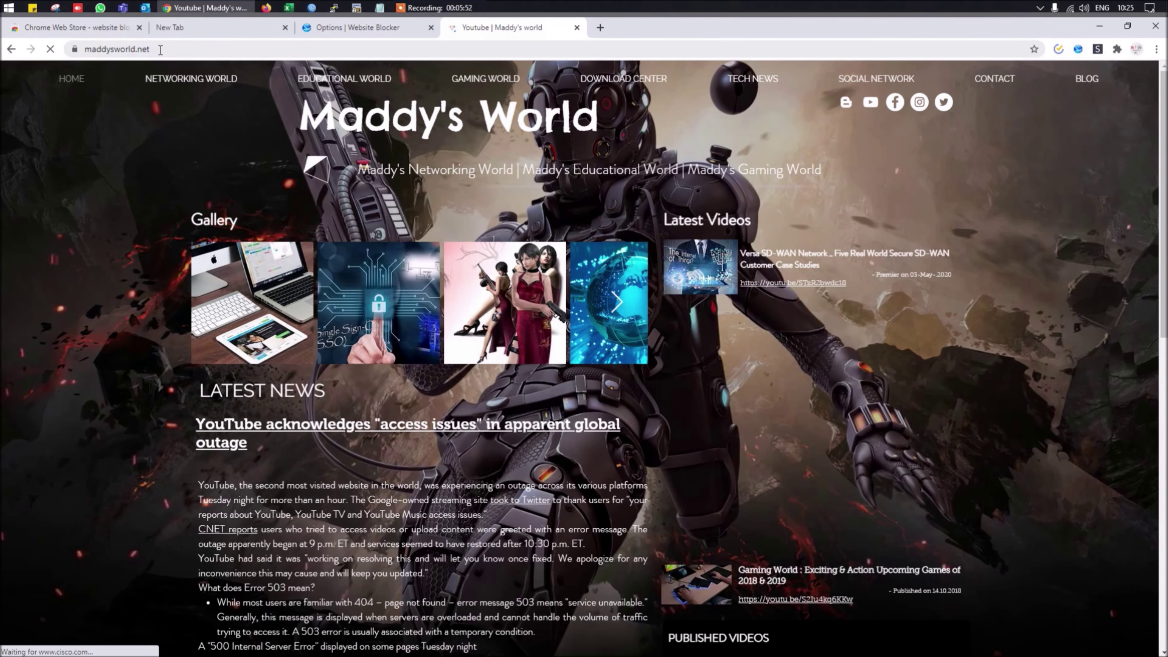
Step: Clear the URL to redirect when blocked in the Website Blocker settings and save
{"action": "left_click", "coordinate": [345, 29]}
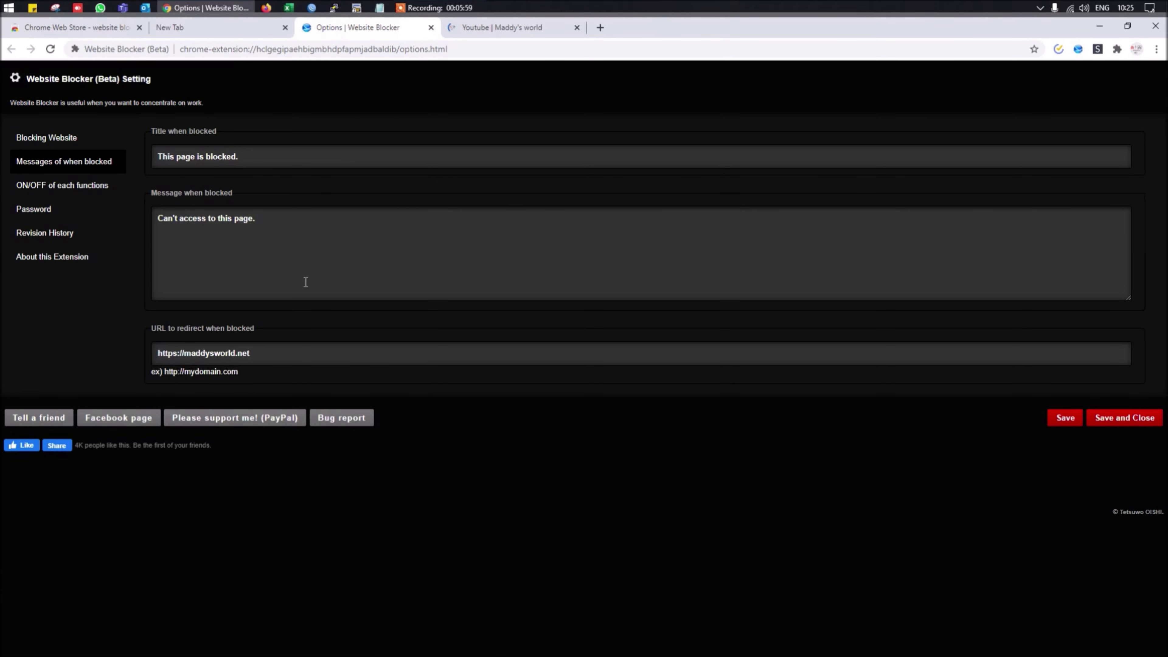
{"action": "triple_click", "coordinate": [273, 354]}
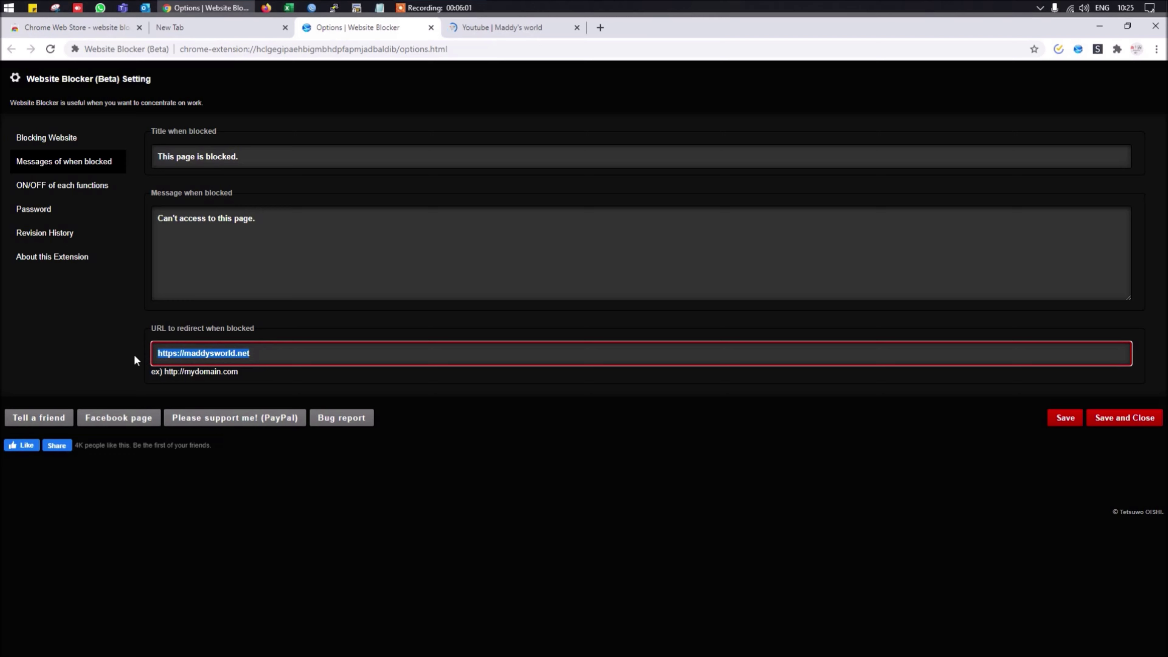
{"action": "key", "text": "BackSpace"}
{"action": "left_click", "coordinate": [891, 447]}
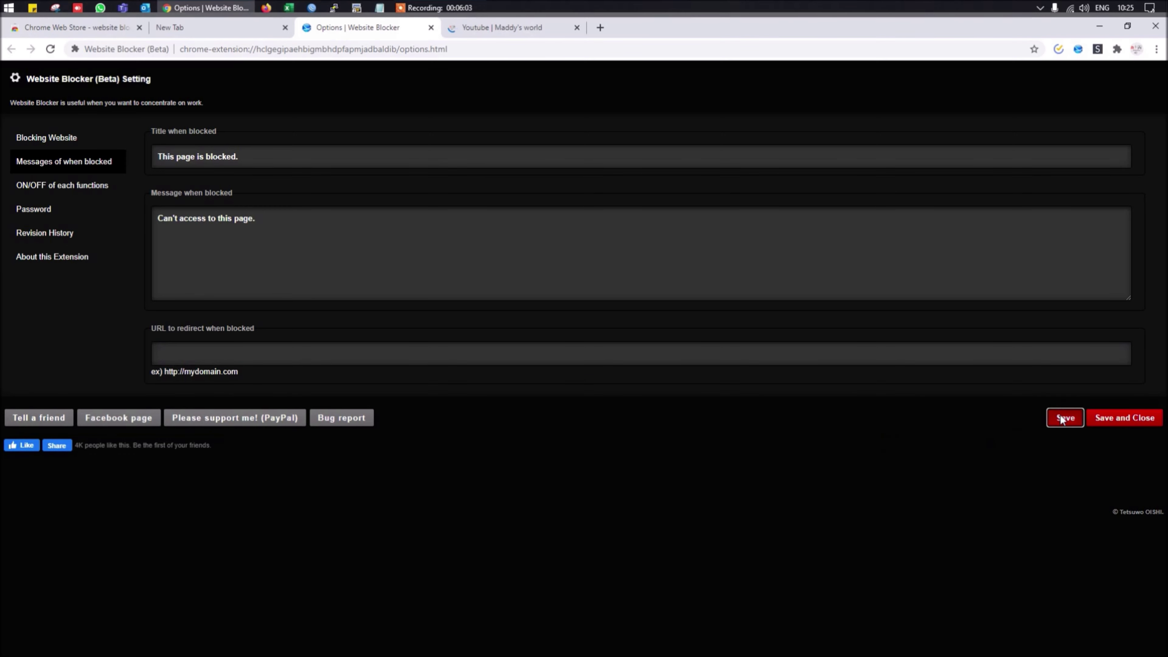
Step: Load cisco.com in the Maddy's World tab to test blocking without a redirect
{"action": "left_click", "coordinate": [486, 28]}
{"action": "left_click", "coordinate": [438, 49]}
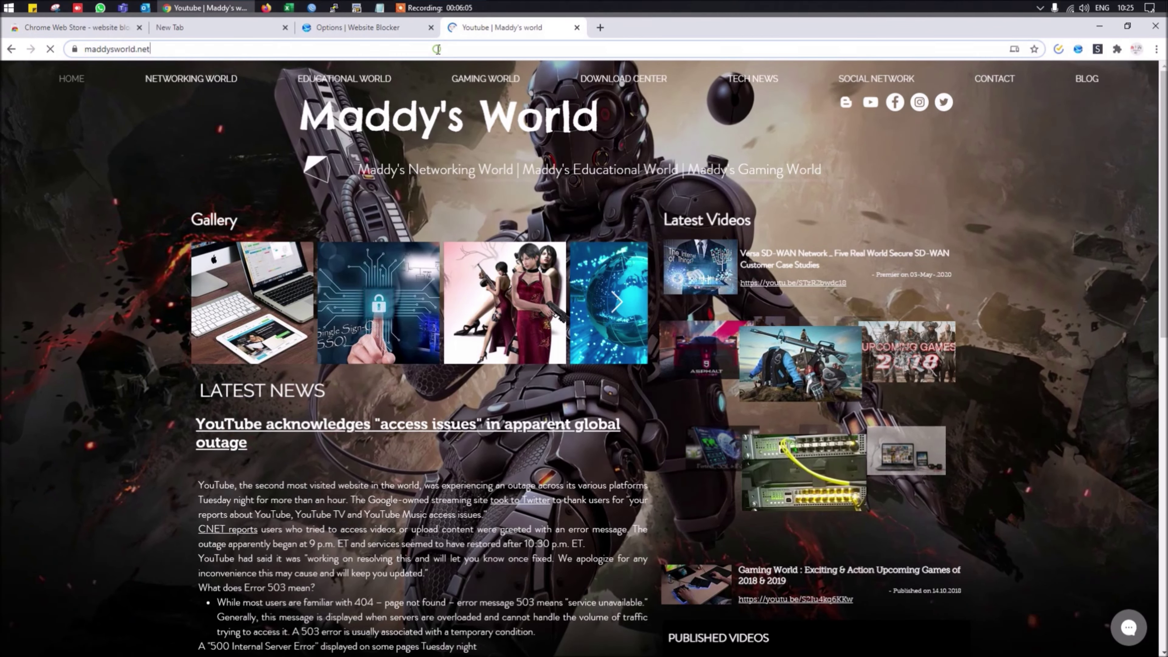
{"action": "type", "text": "cisco.com"}
{"action": "key", "text": "Return"}
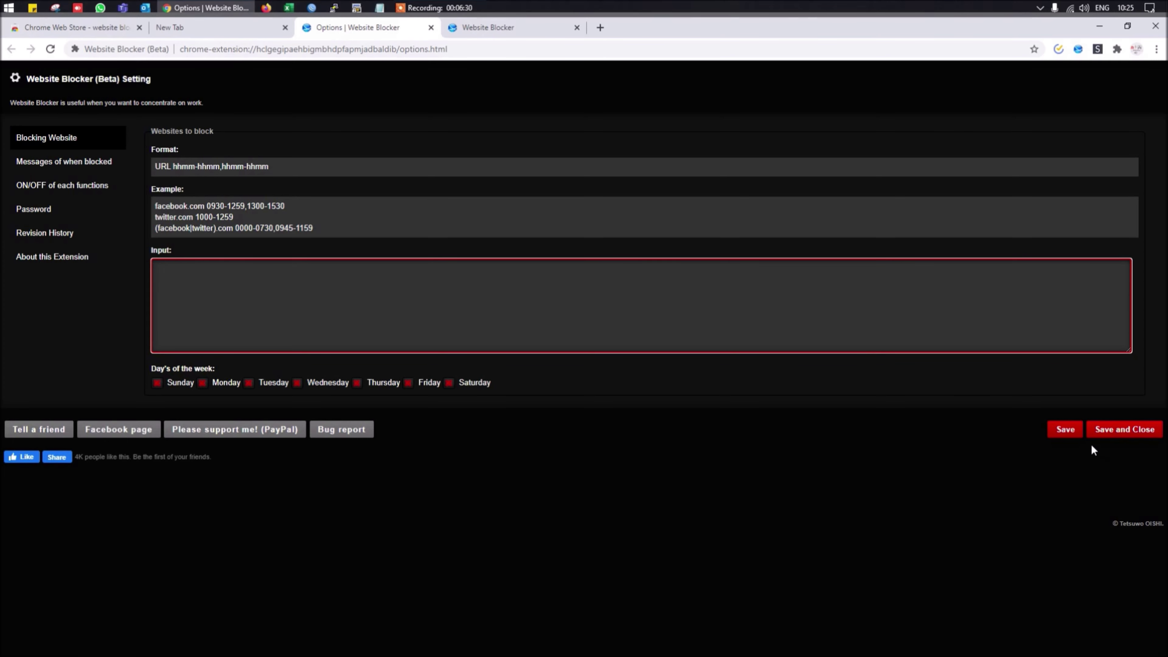
Step: Save the emptied list of websites to block, close the extension settings, and load cisco.com to test access
{"action": "left_click", "coordinate": [1094, 433]}
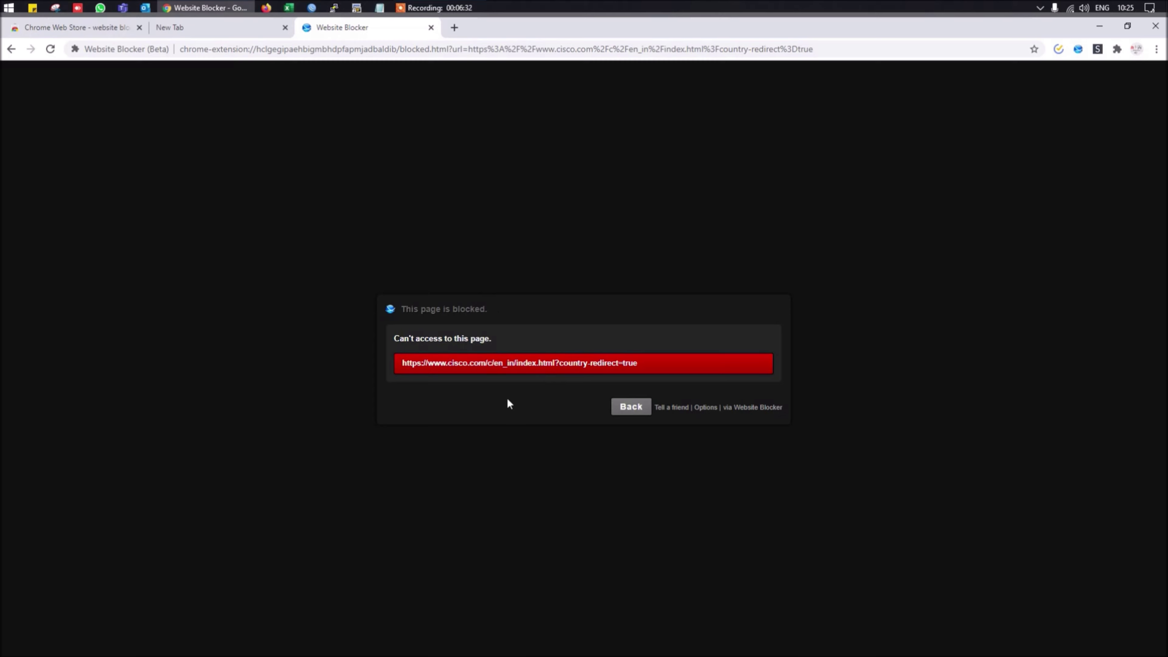
{"action": "left_click", "coordinate": [231, 50]}
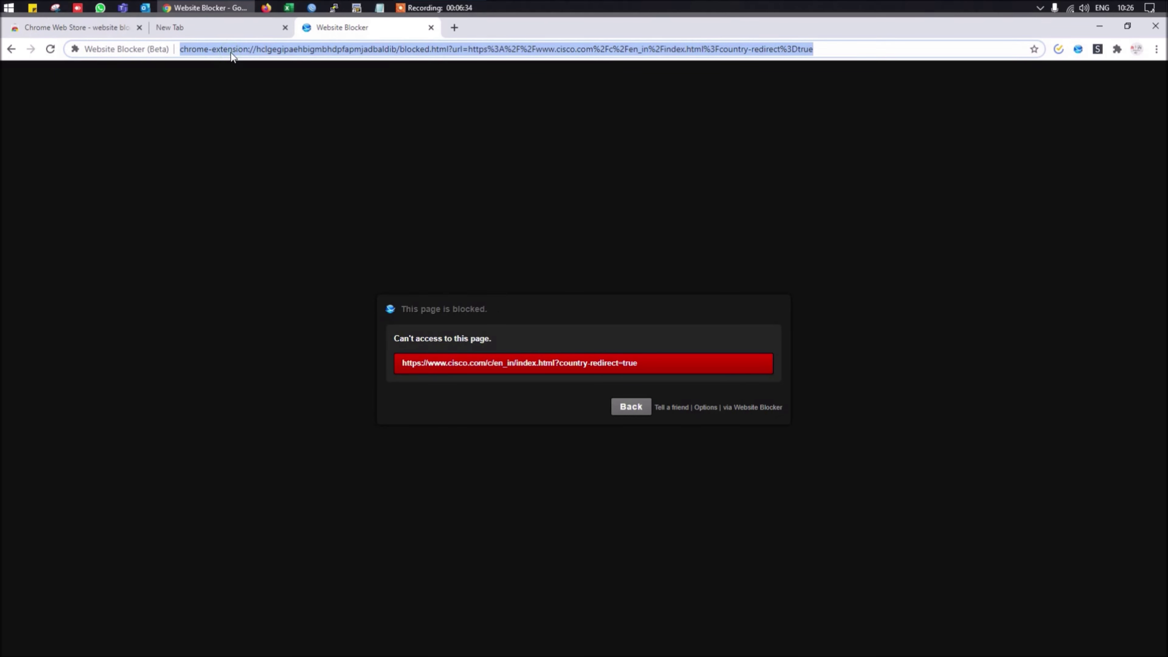
{"action": "type", "text": "co"}
{"action": "key", "text": "BackSpace"}
{"action": "key", "text": "BackSpace"}
{"action": "type", "text": "isc"}
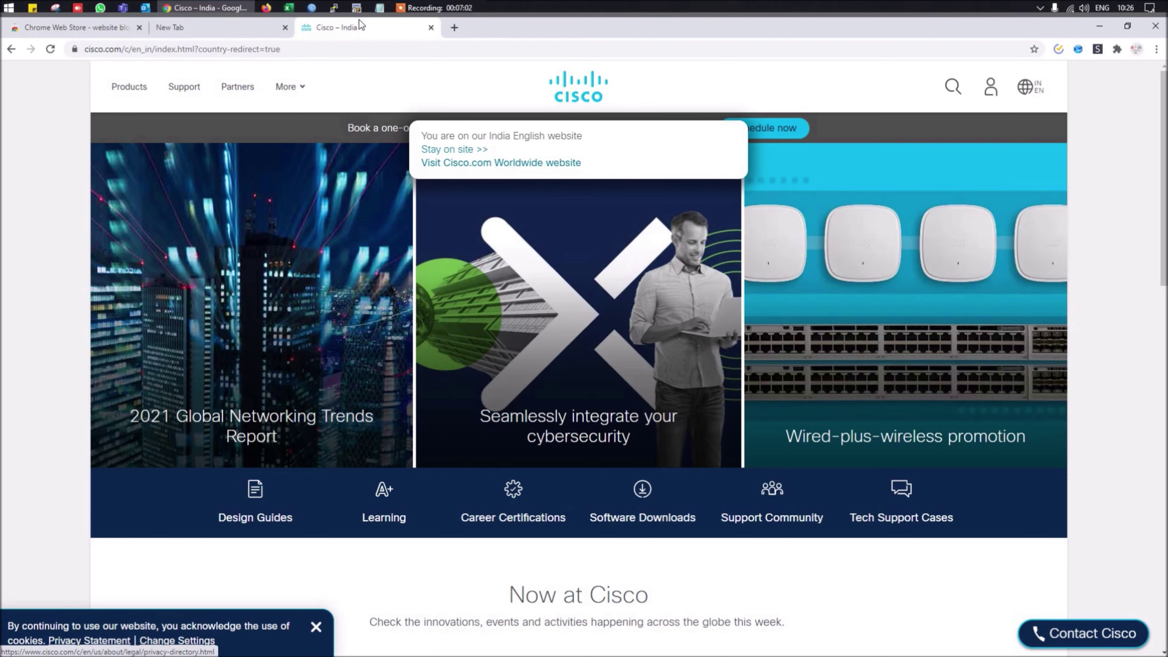
Step: Close the browser and open the C:\Windows\System32 folder in File Explorer
{"action": "left_click", "coordinate": [1154, 26]}
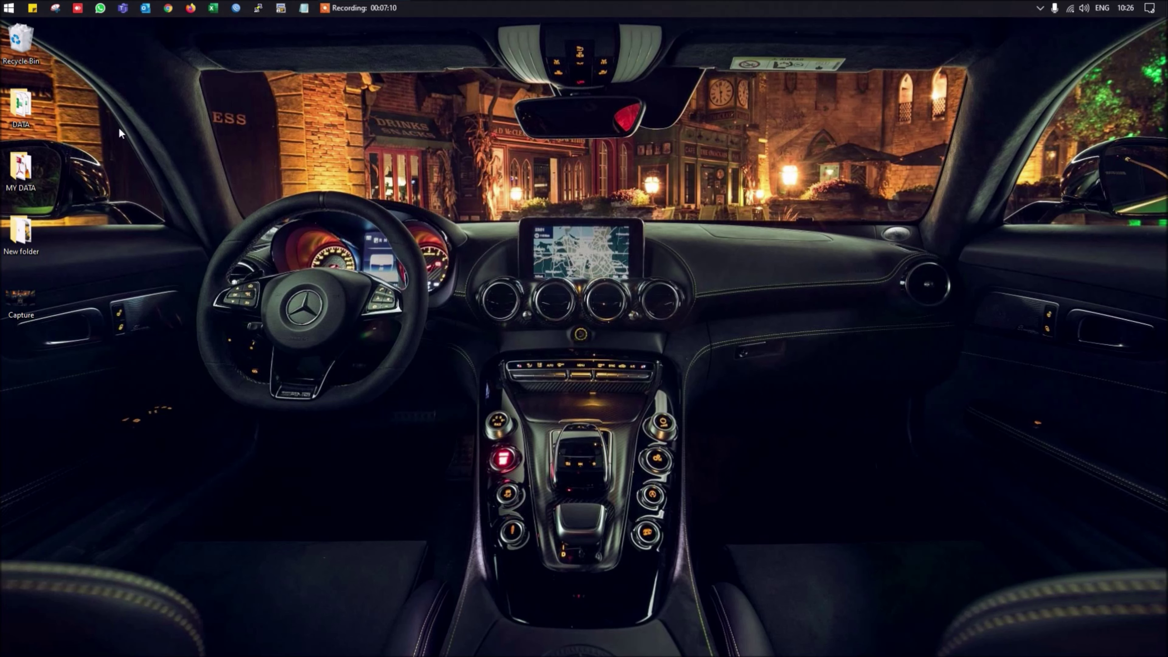
{"action": "key", "text": "super+e"}
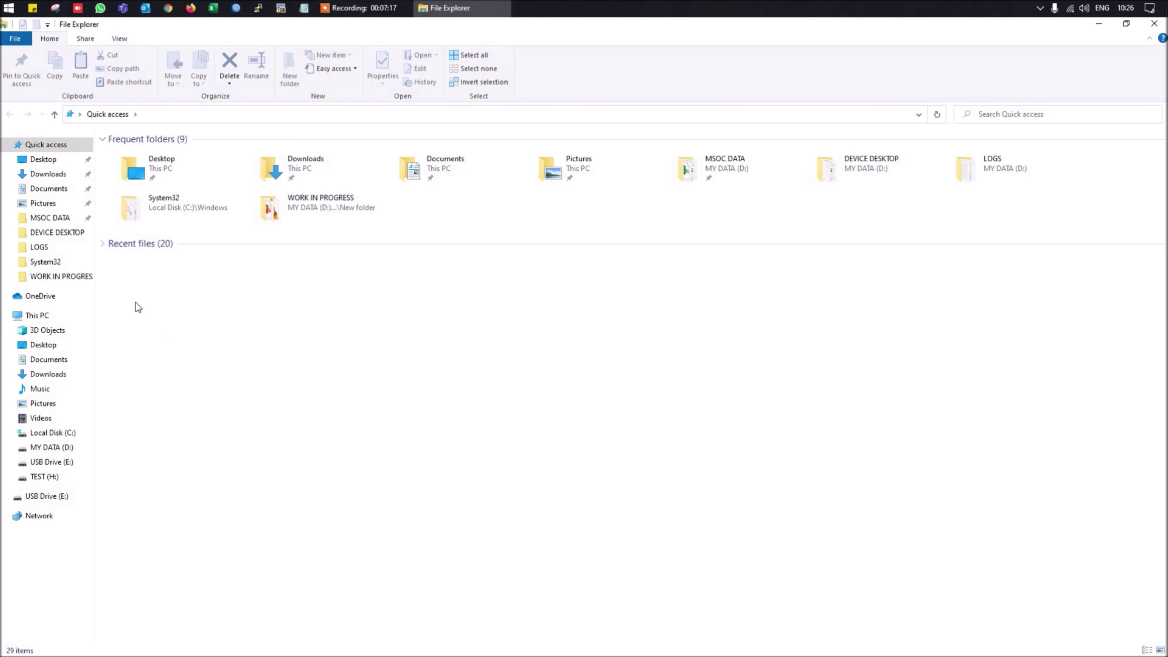
{"action": "left_click", "coordinate": [55, 433]}
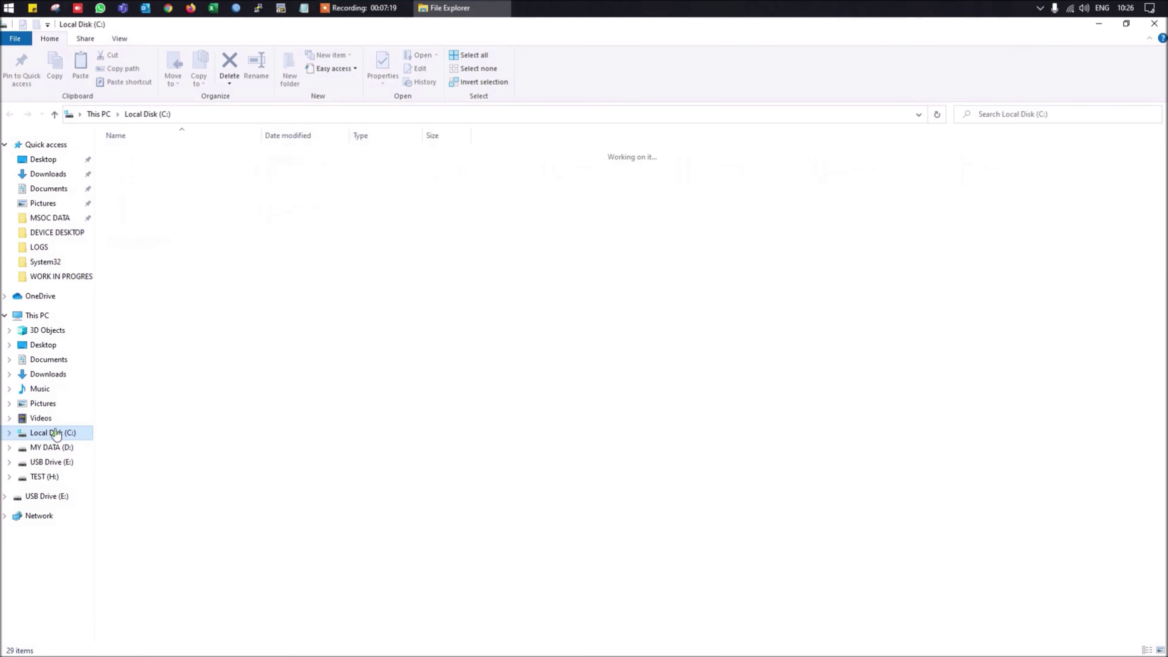
{"action": "left_click", "coordinate": [5, 144]}
{"action": "left_click", "coordinate": [137, 285]}
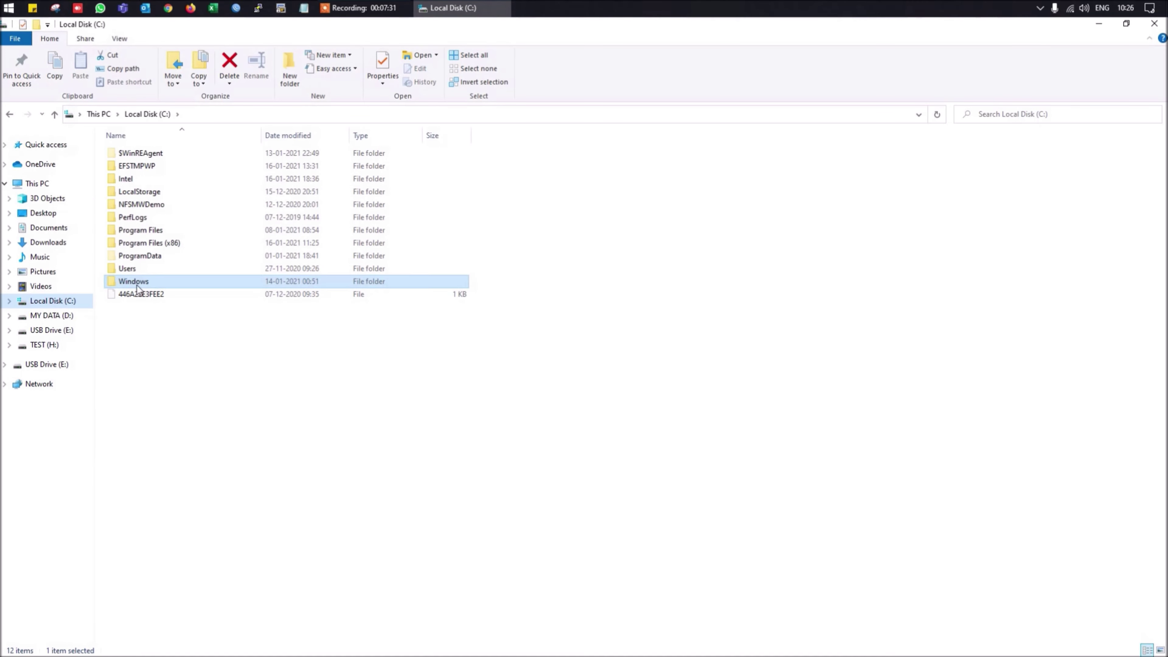
{"action": "double_click", "coordinate": [135, 282]}
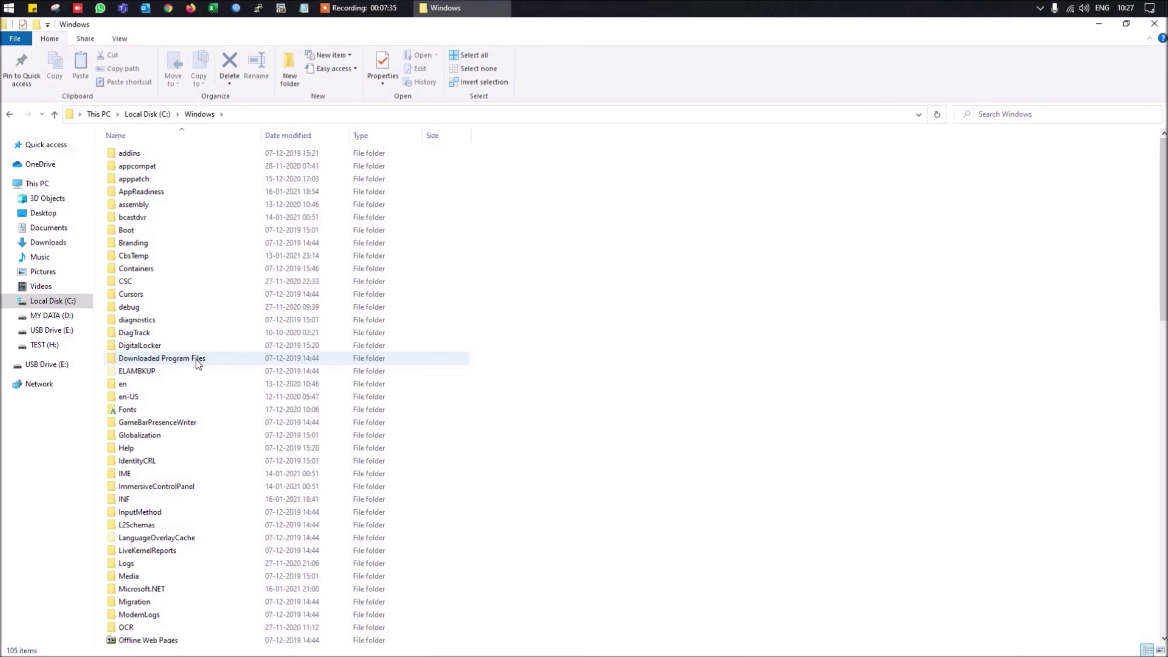
{"action": "key", "text": "s"}
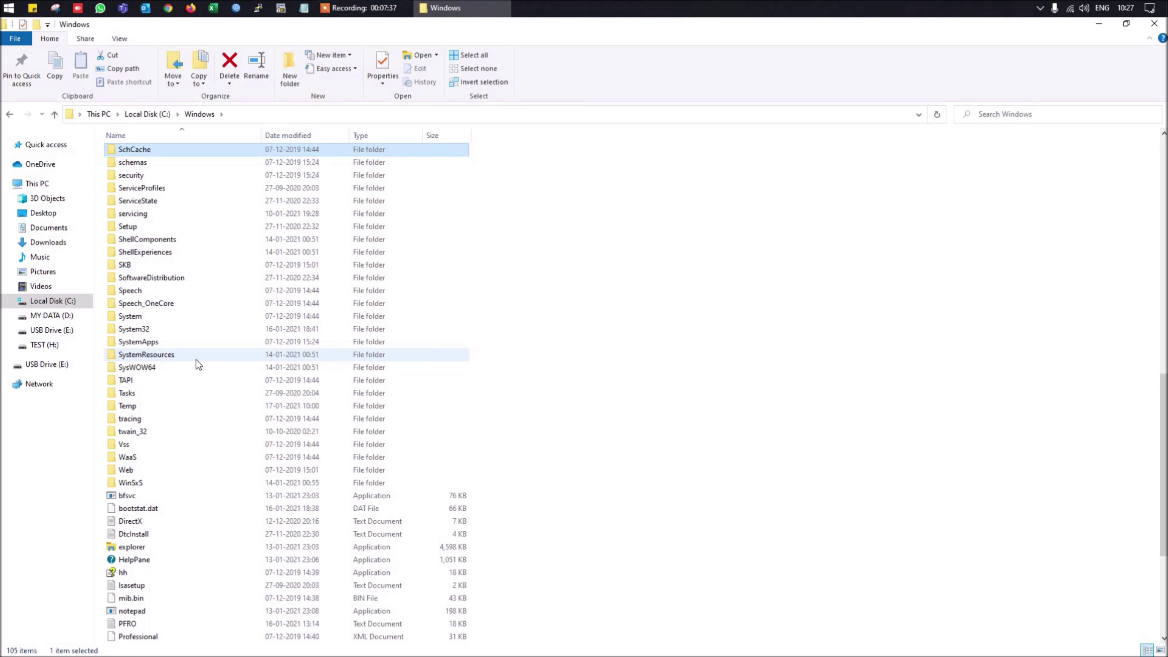
{"action": "double_click", "coordinate": [175, 328]}
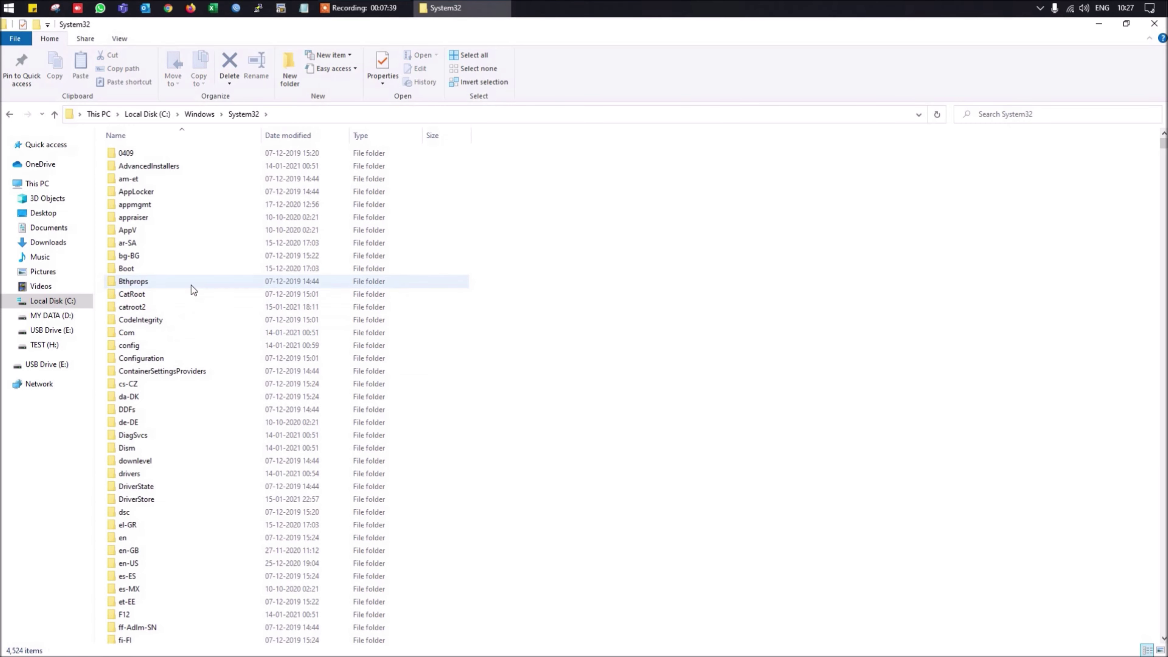
Step: Open the drivers\etc folder inside System32 and check the full folder path of the hosts file
{"action": "key", "text": "d"}
{"action": "key", "text": "r"}
{"action": "key", "text": "Return"}
{"action": "double_click", "coordinate": [144, 178]}
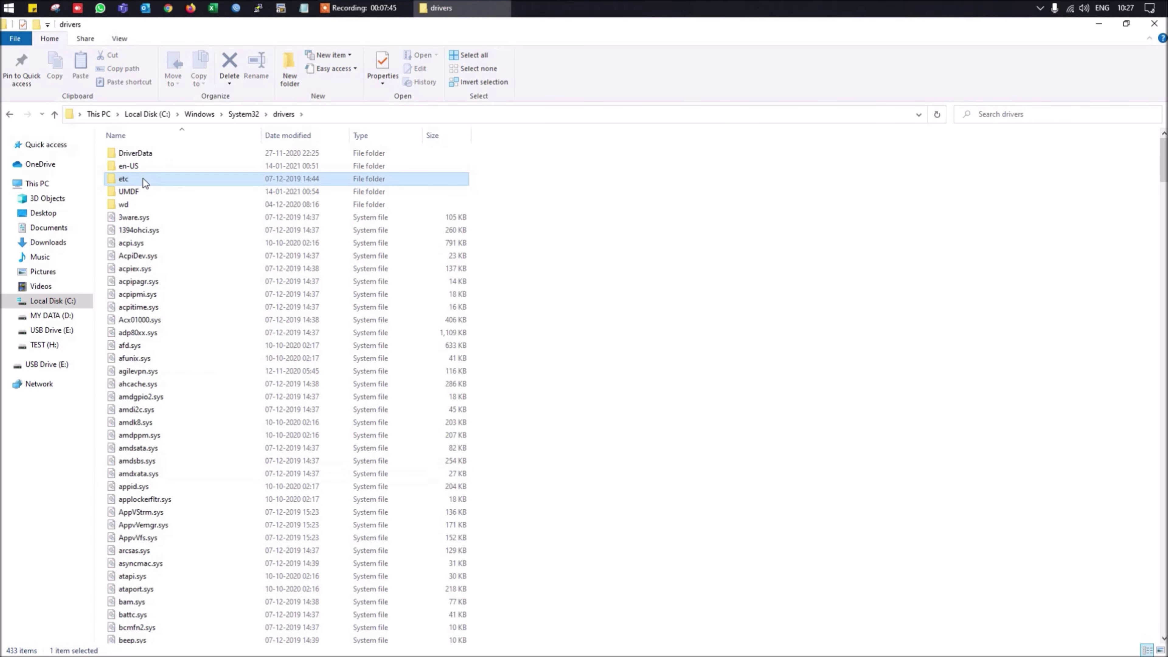
{"action": "left_click", "coordinate": [197, 153]}
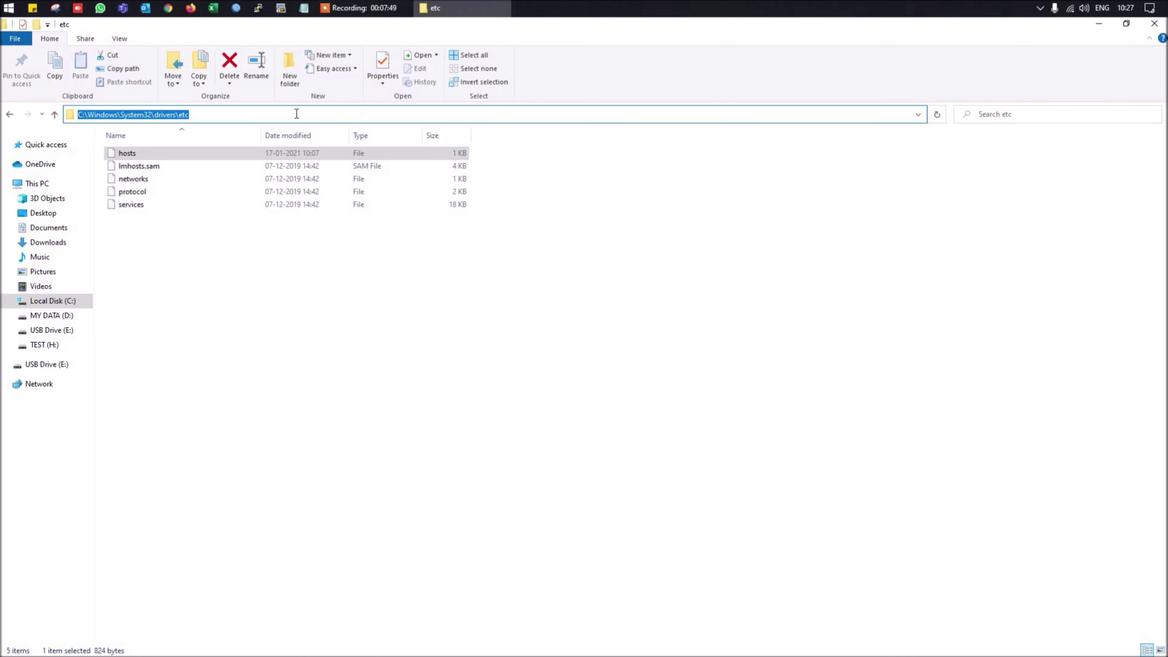
{"action": "left_click", "coordinate": [228, 248]}
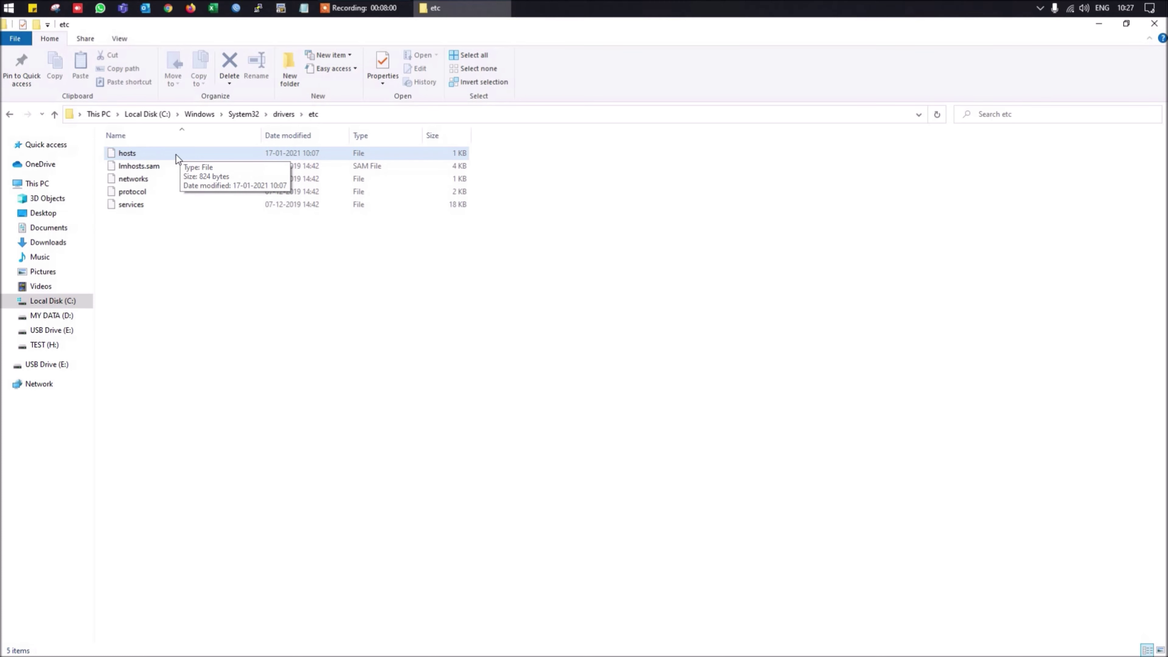
Step: Copy the hosts file from the etc folder to the Desktop using a second File Explorer window
{"action": "left_click", "coordinate": [164, 154]}
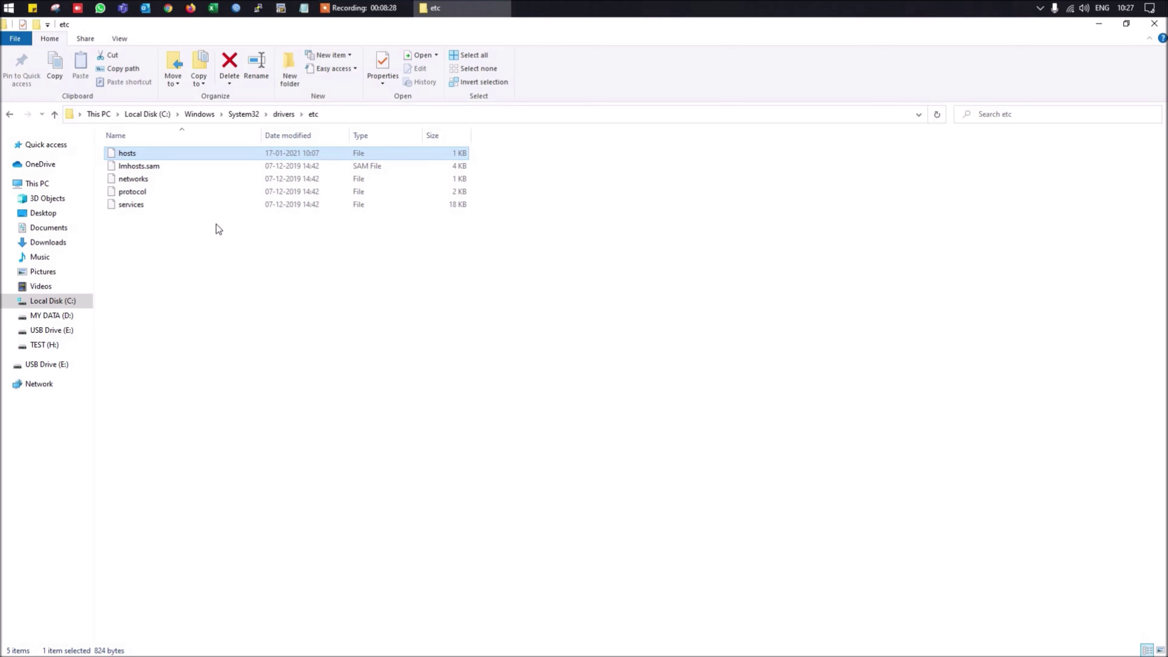
{"action": "key", "text": "ctrl+c"}
{"action": "key", "text": "super+e"}
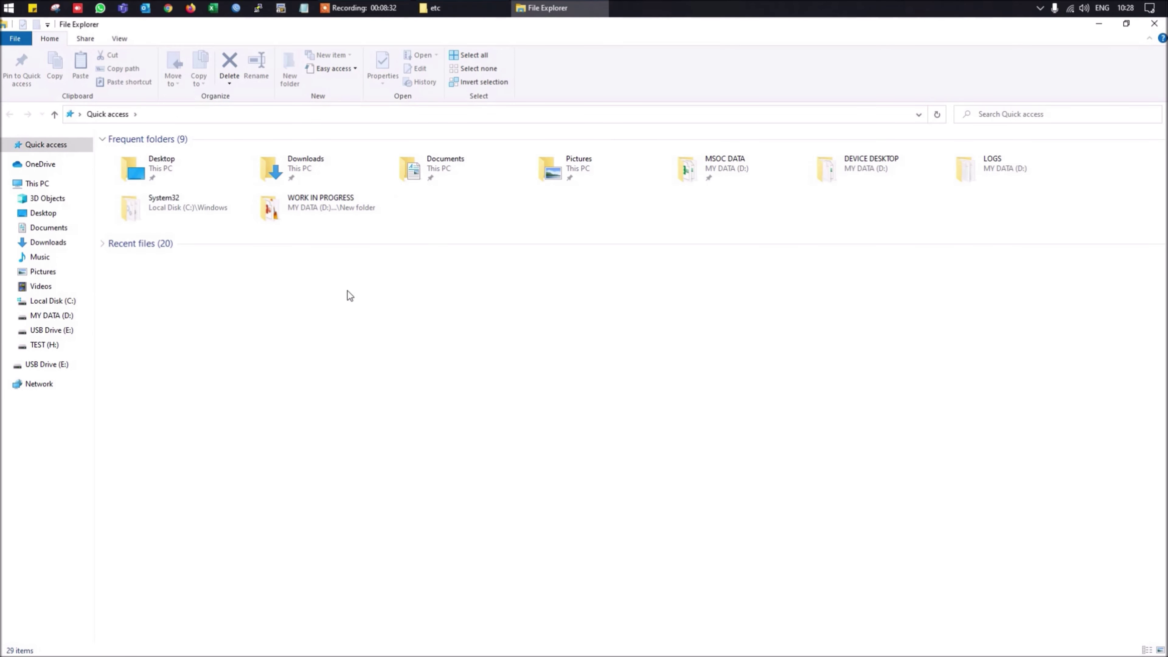
{"action": "left_click", "coordinate": [43, 213]}
{"action": "key", "text": "ctrl+v"}
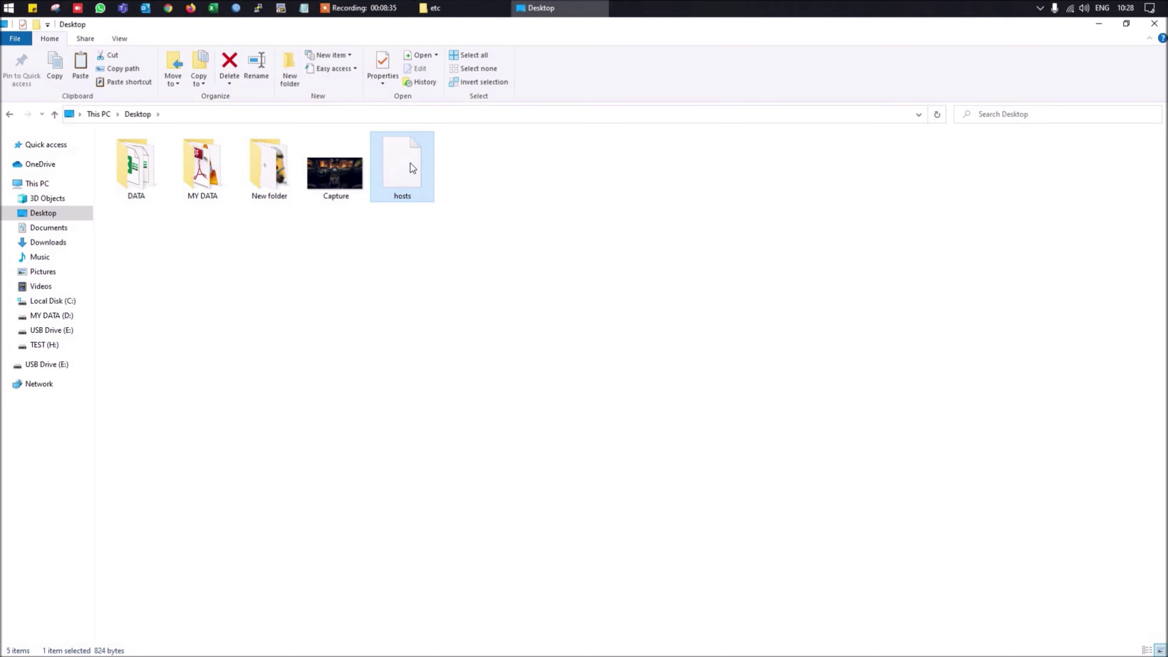